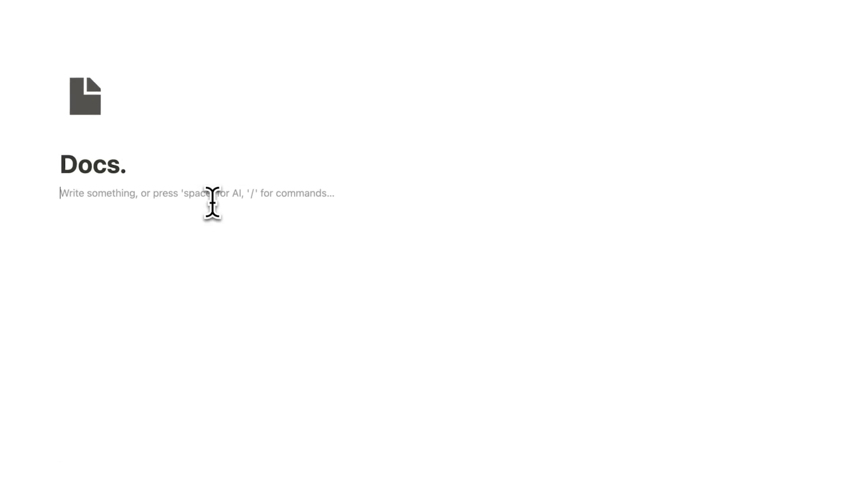
- Insert a new inline table titled 'Docs.' with Name and Tags columns, leaving an empty line below
{"action": "type", "text": "/da"}
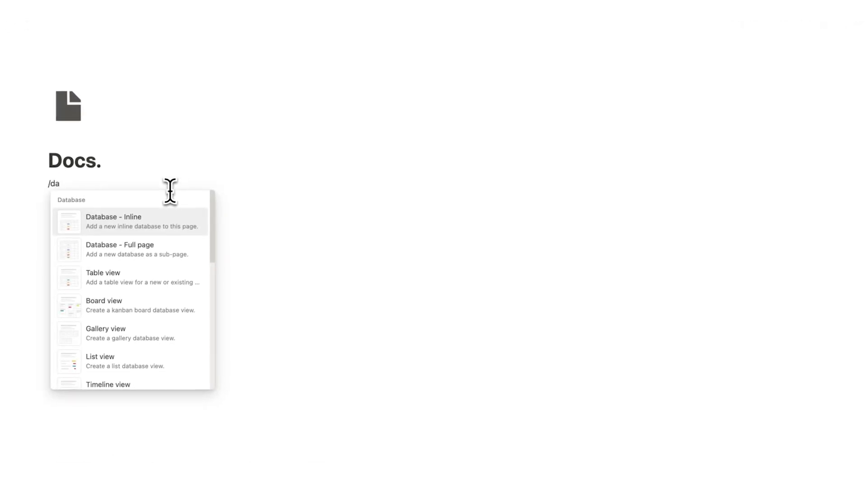
{"action": "left_click", "coordinate": [151, 276]}
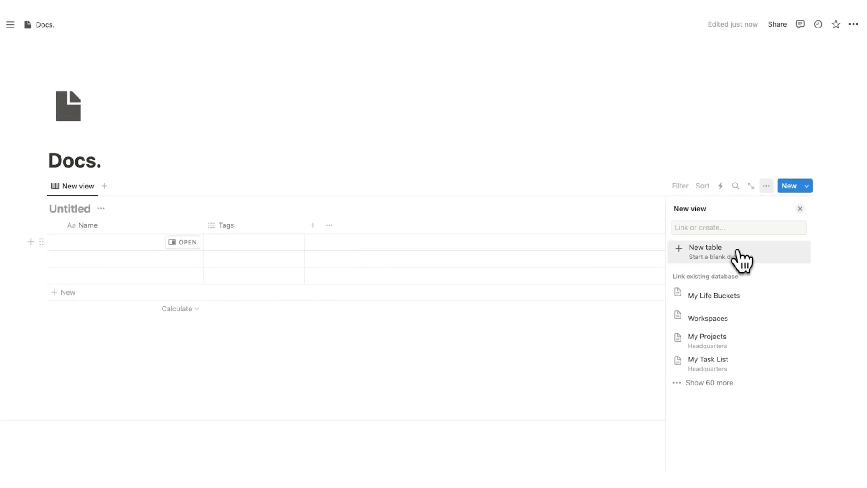
{"action": "left_click", "coordinate": [732, 258]}
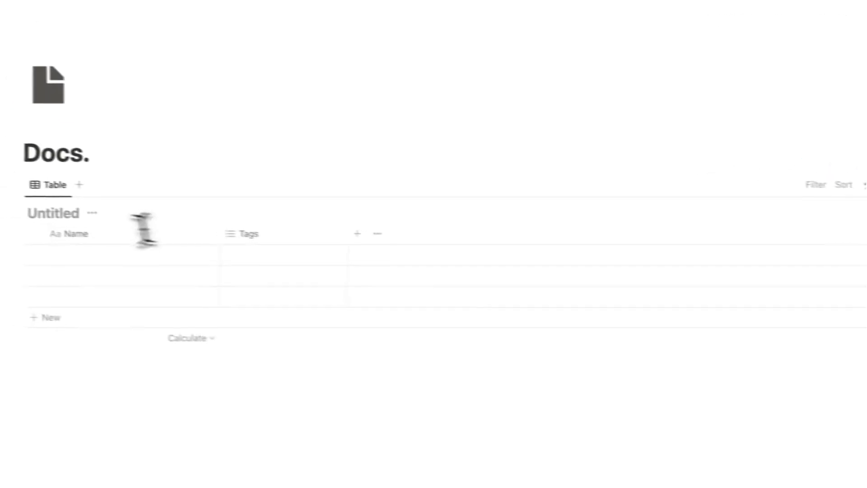
{"action": "type", "text": "Docs"}
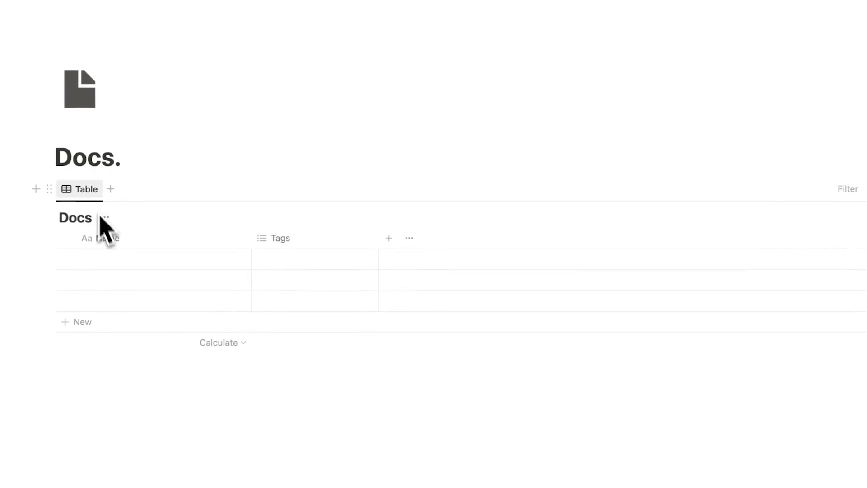
{"action": "type", "text": "."}
{"action": "key", "text": "Return"}
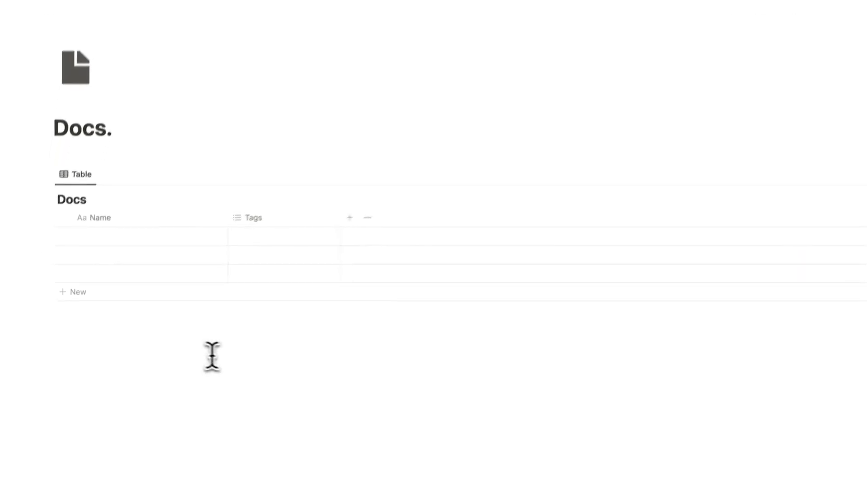
{"action": "left_click", "coordinate": [179, 364]}
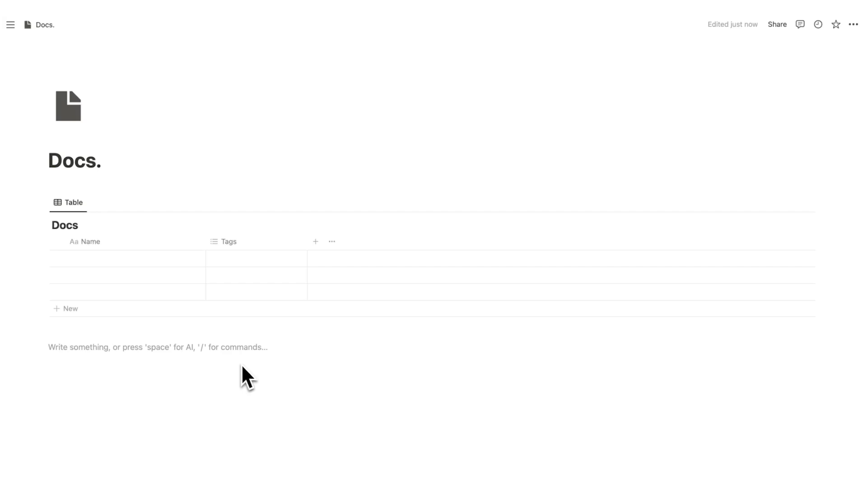
- Add a second blank Topics table below Docs and delete the Docs table's Tags column
{"action": "type", "text": "/data"}
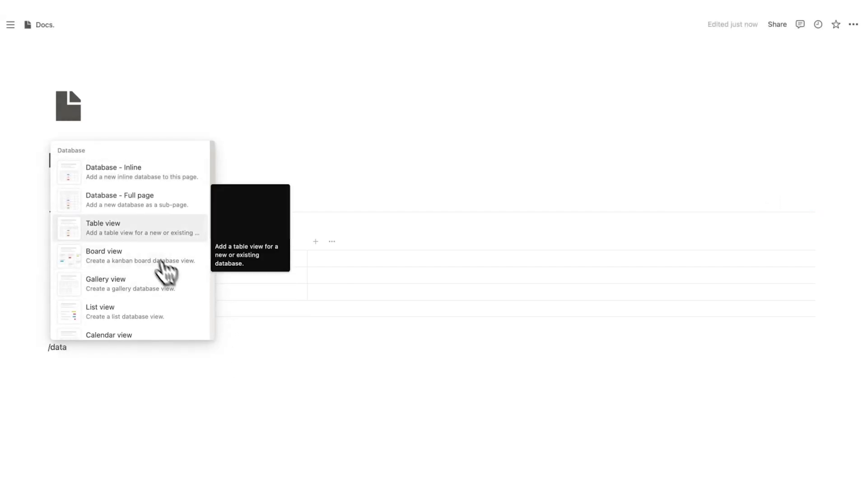
{"action": "left_click", "coordinate": [141, 229]}
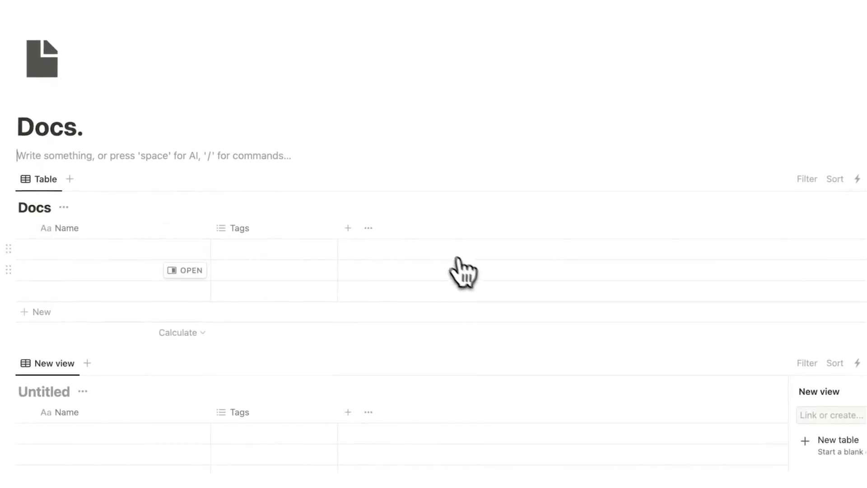
{"action": "left_click", "coordinate": [833, 441]}
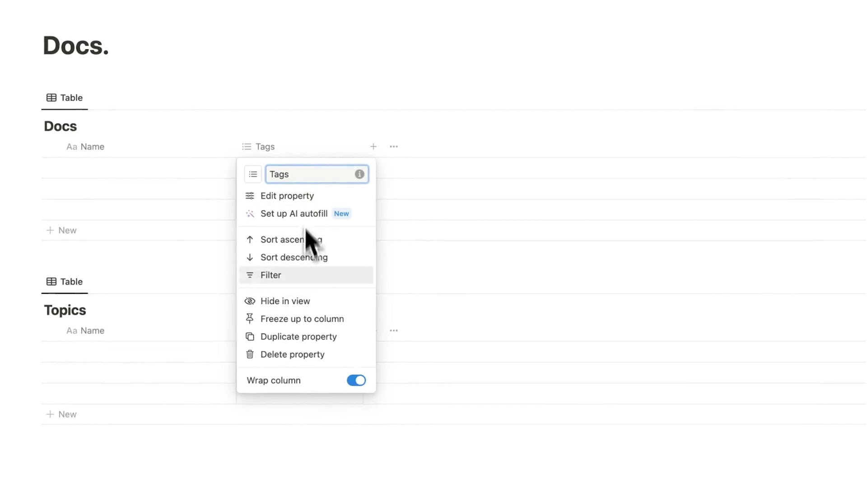
{"action": "left_click", "coordinate": [318, 354]}
{"action": "left_click", "coordinate": [451, 272]}
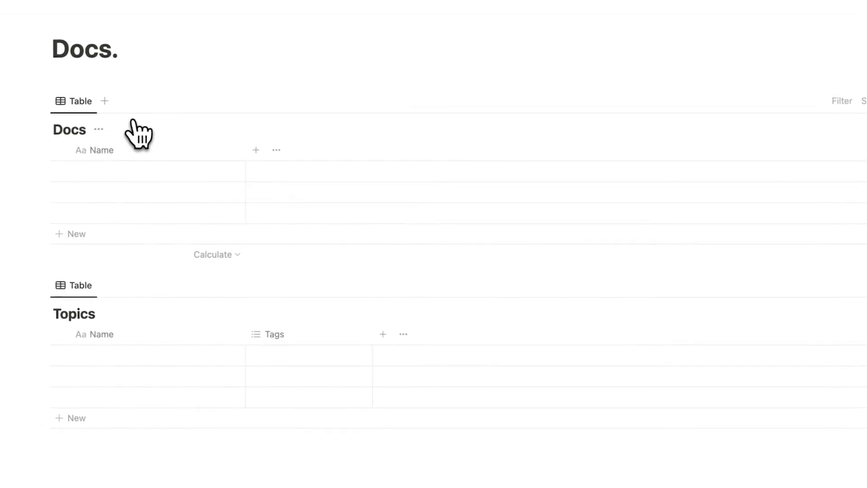
- Add a Topics relation column to the Docs table pointing to the Topics database
{"action": "left_click", "coordinate": [264, 159]}
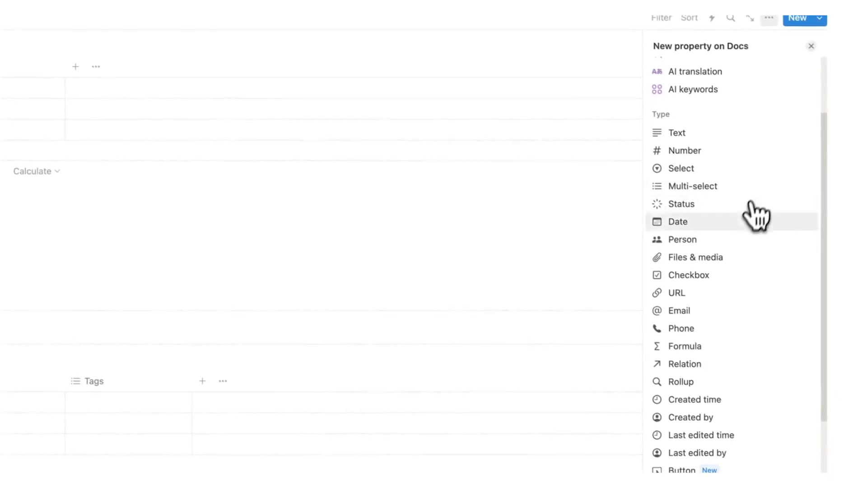
{"action": "left_click", "coordinate": [707, 363]}
{"action": "left_click", "coordinate": [717, 93]}
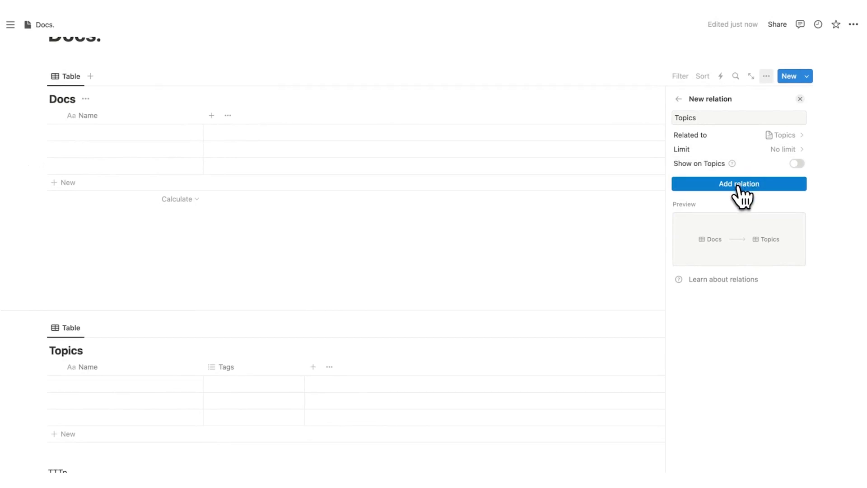
{"action": "left_click", "coordinate": [739, 184]}
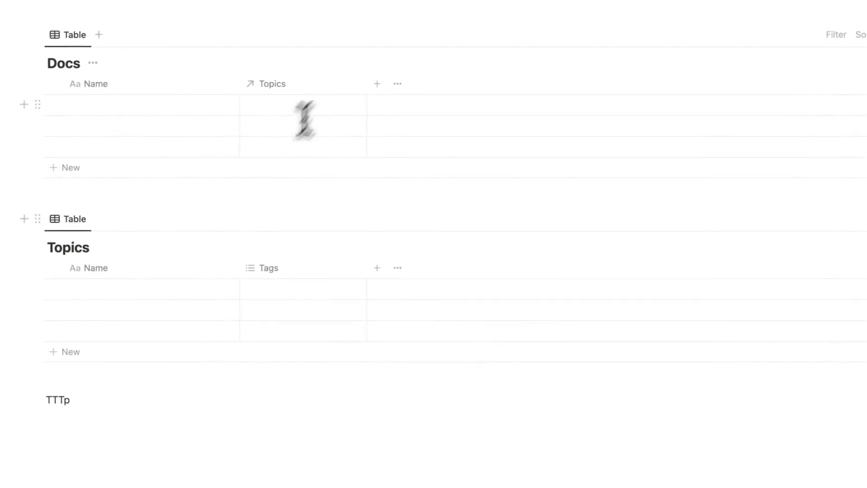
- Name the first Topics entry 'Blah', then dismiss a Docs row's topic picker without linking
{"action": "left_click", "coordinate": [142, 290]}
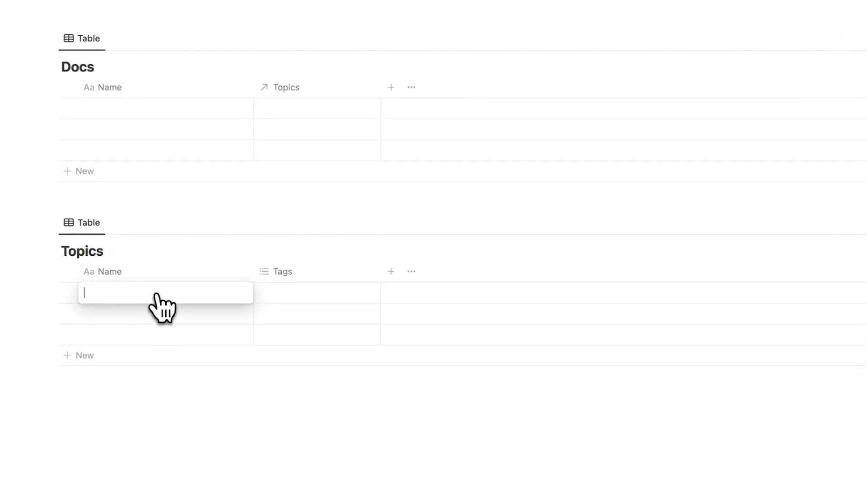
{"action": "type", "text": "Blah"}
{"action": "key", "text": "Return"}
{"action": "left_click", "coordinate": [302, 113]}
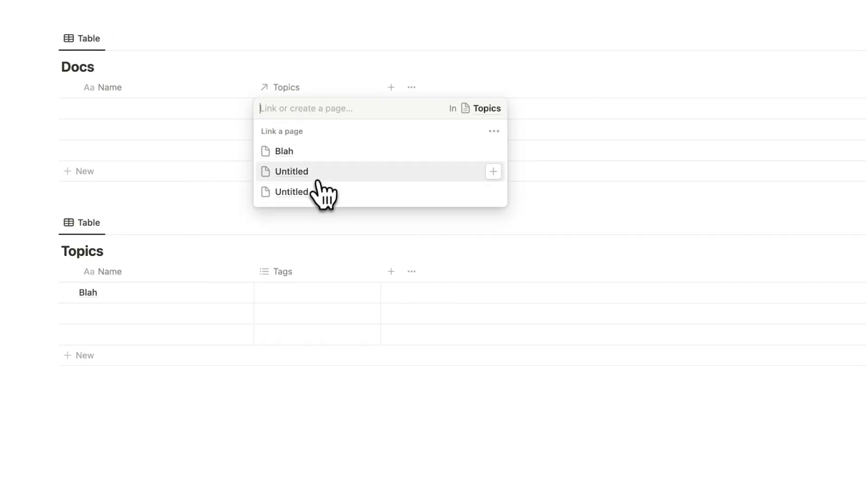
{"action": "key", "text": "Escape"}
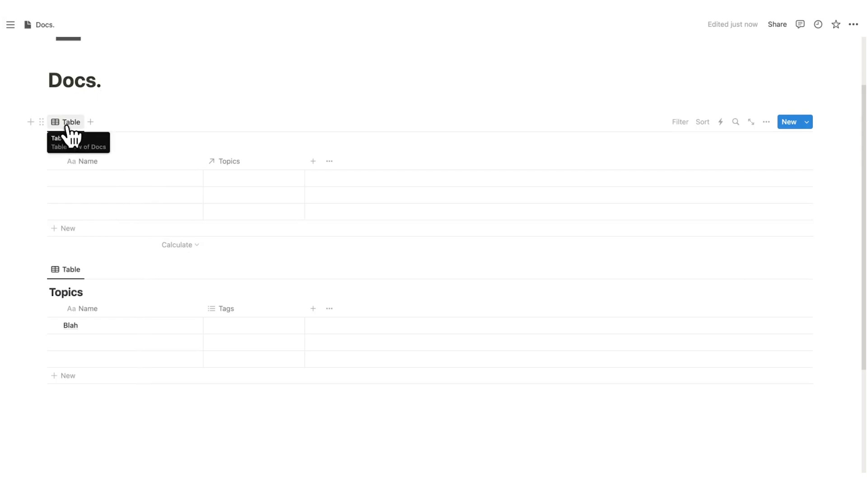
- Duplicate the Docs table view, switch the copy to Gallery layout, and review card size options
{"action": "left_click", "coordinate": [67, 127]}
{"action": "left_click", "coordinate": [95, 200]}
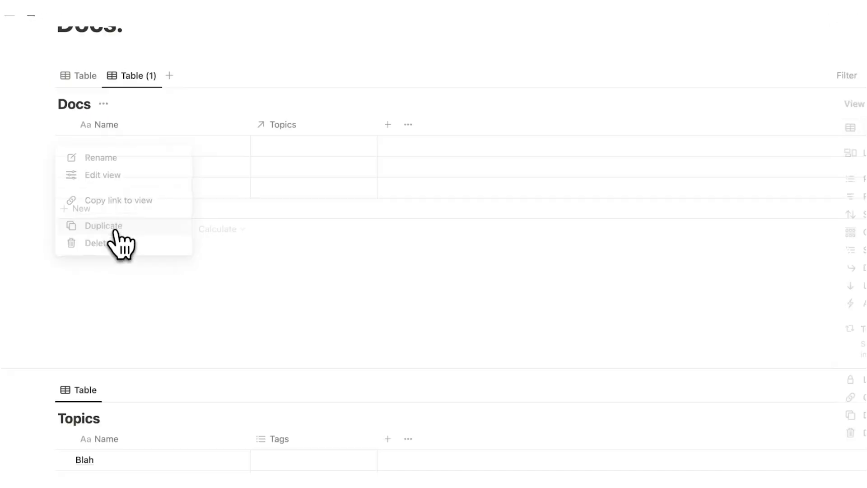
{"action": "left_click", "coordinate": [752, 159]}
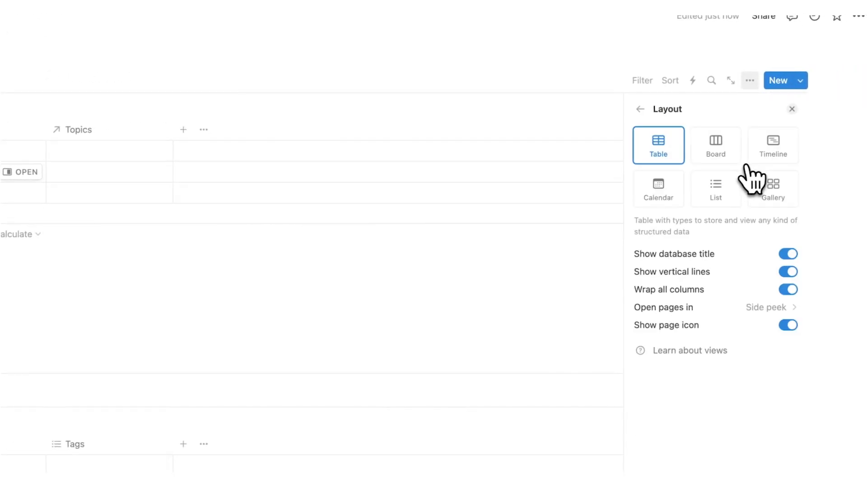
{"action": "left_click", "coordinate": [762, 197]}
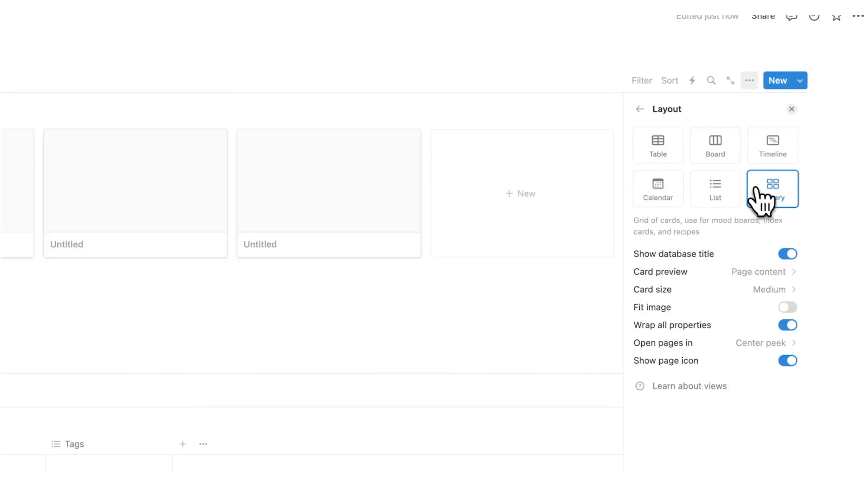
{"action": "key", "text": "Escape"}
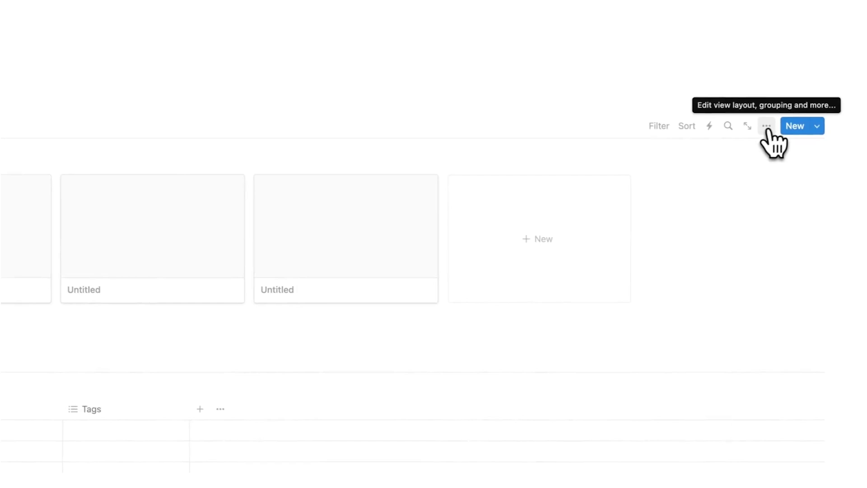
{"action": "left_click", "coordinate": [764, 127]}
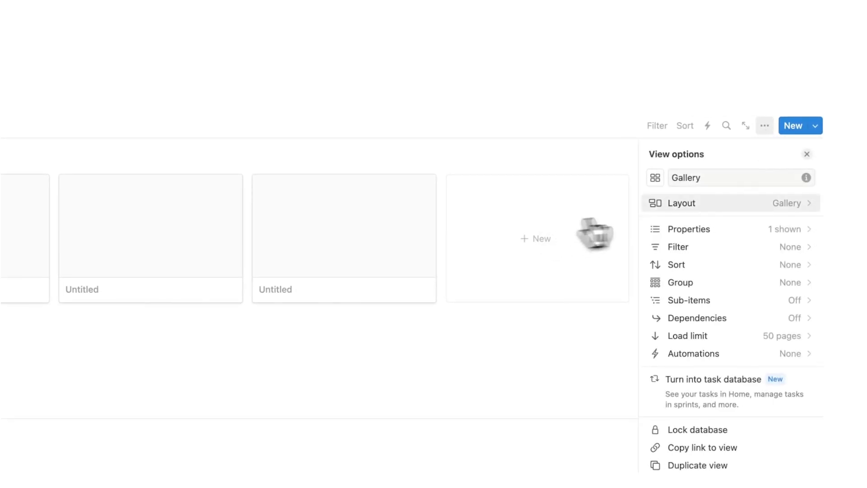
{"action": "left_click", "coordinate": [706, 213]}
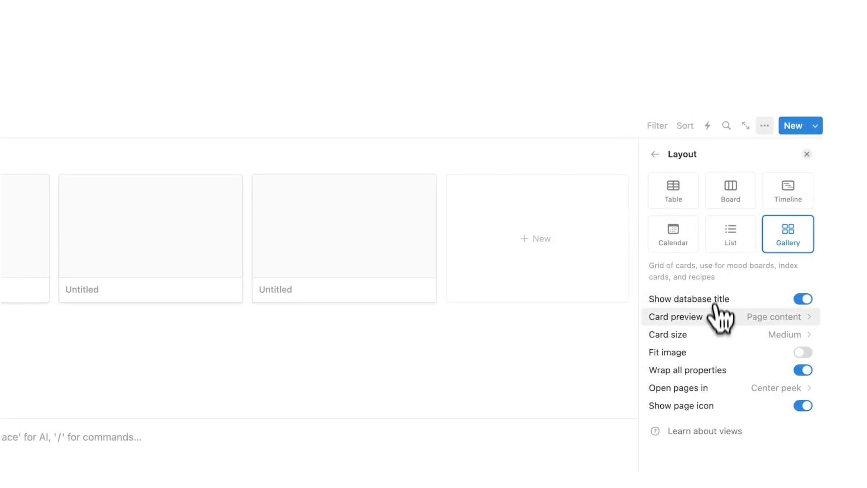
{"action": "left_click", "coordinate": [750, 336]}
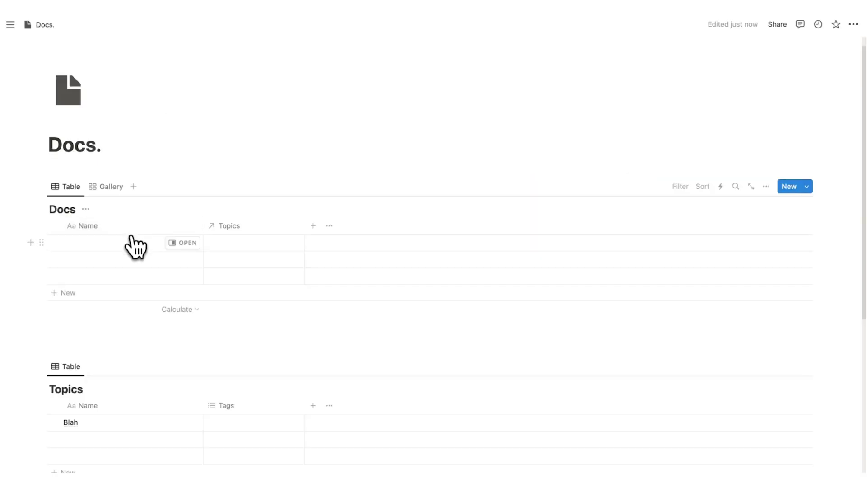
- Name the three Docs rows Doc 1, Doc 2 and Doc 3
{"action": "left_click", "coordinate": [131, 243]}
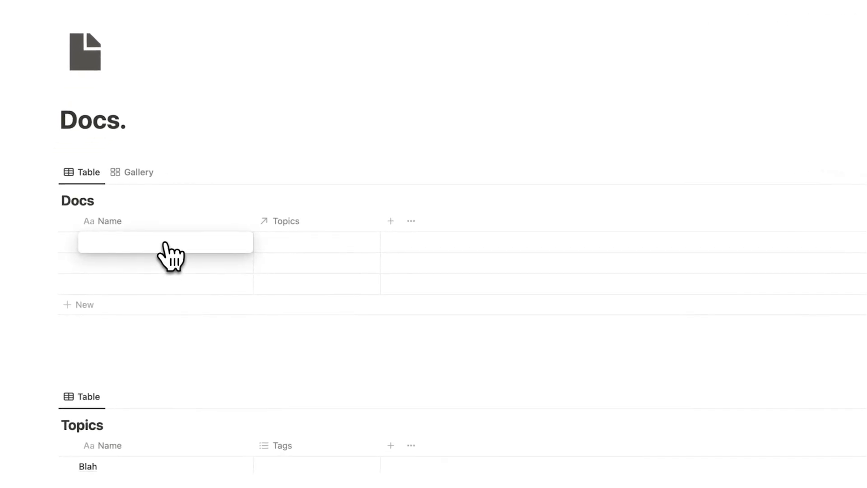
{"action": "type", "text": "Doc 1"}
{"action": "key", "text": "Return"}
{"action": "type", "text": "D"}
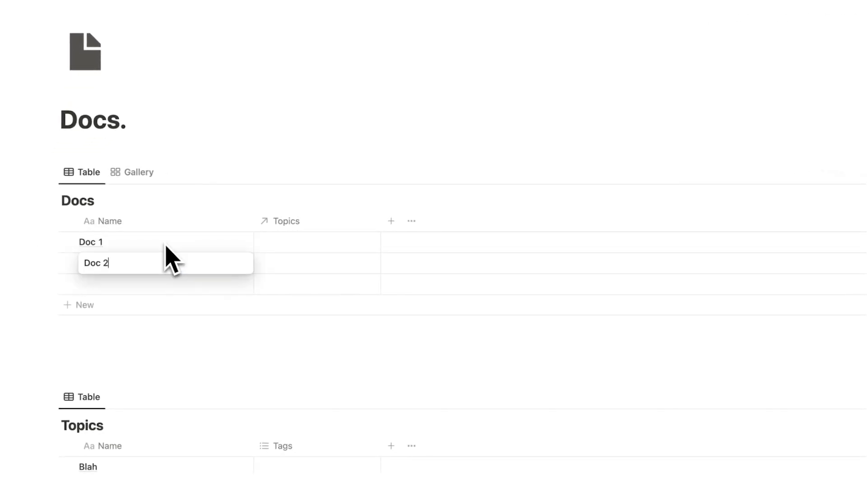
{"action": "key", "text": "Return"}
{"action": "type", "text": "Doc 3"}
{"action": "key", "text": "Escape"}
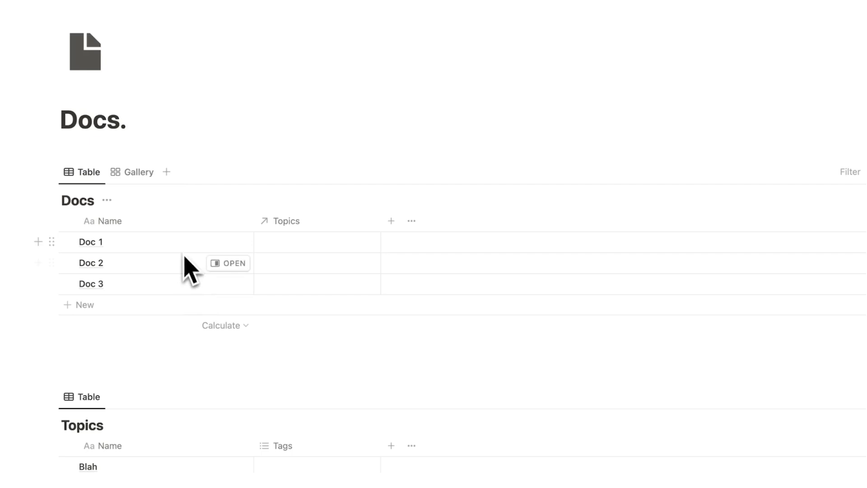
- Rename the Topics rows to Topic 1, Topic 2 and Topic 3, replacing Blah
{"action": "scroll", "coordinate": [188, 367], "scroll_direction": "down", "scroll_amount": 5}
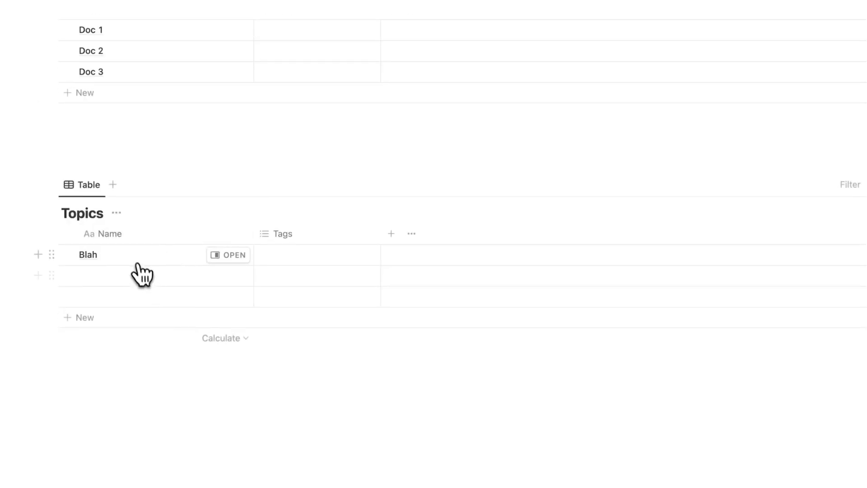
{"action": "left_click", "coordinate": [176, 257]}
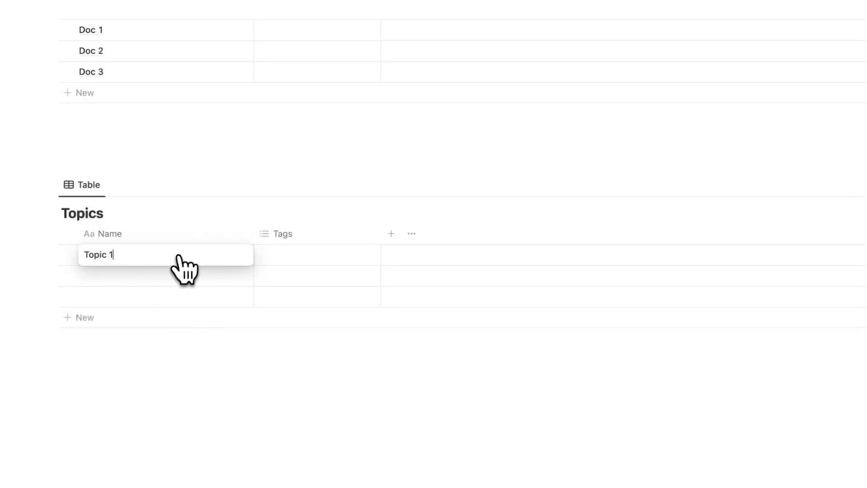
{"action": "key", "text": "Return"}
{"action": "type", "text": "Topic 2"}
{"action": "key", "text": "Return"}
{"action": "type", "text": "Top"}
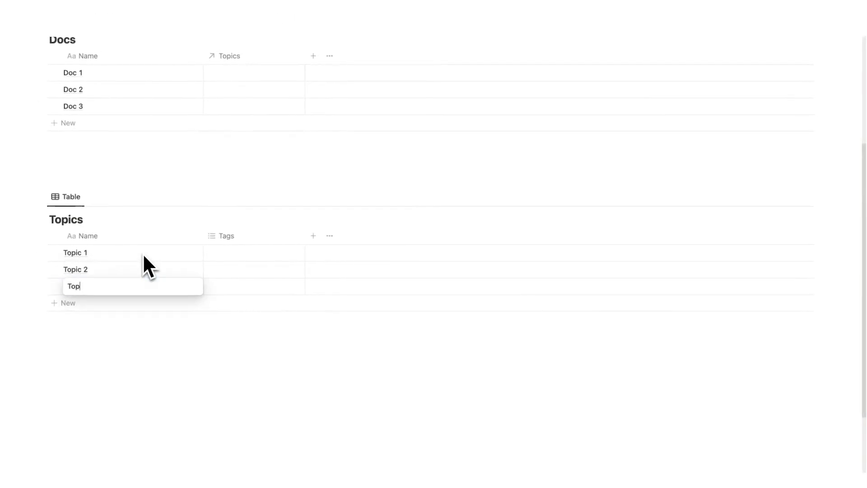
{"action": "type", "text": "ic 3"}
{"action": "key", "text": "Return"}
{"action": "scroll", "coordinate": [183, 309], "scroll_direction": "up", "scroll_amount": 3}
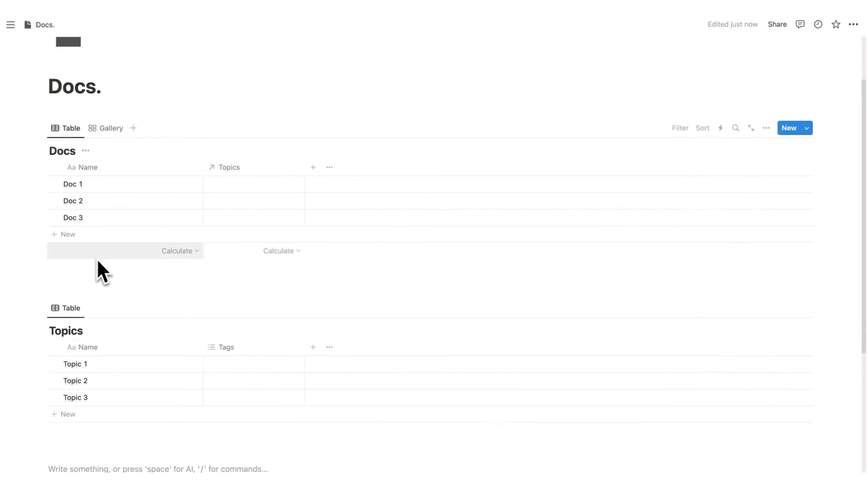
- Link Doc 1 to Topic 1, Doc 2 to Topic 2, and Doc 3 to Topic 1
{"action": "left_click", "coordinate": [264, 187]}
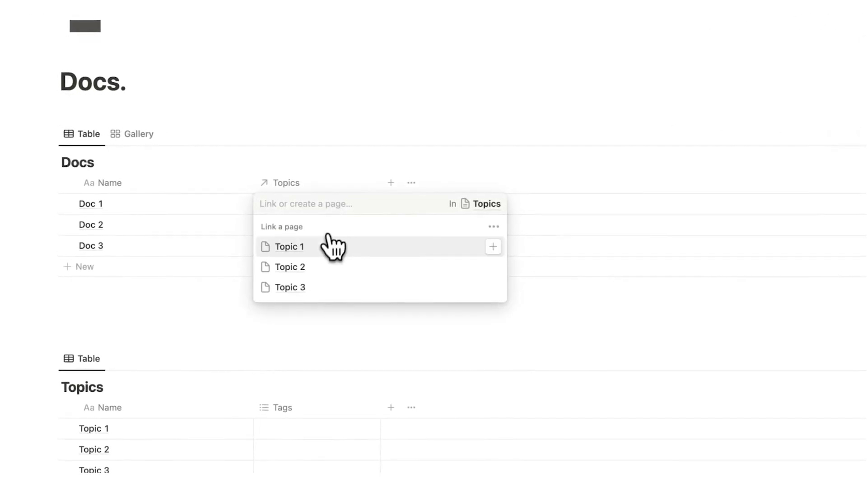
{"action": "left_click", "coordinate": [266, 217]}
{"action": "left_click", "coordinate": [193, 228]}
{"action": "left_click", "coordinate": [279, 224]}
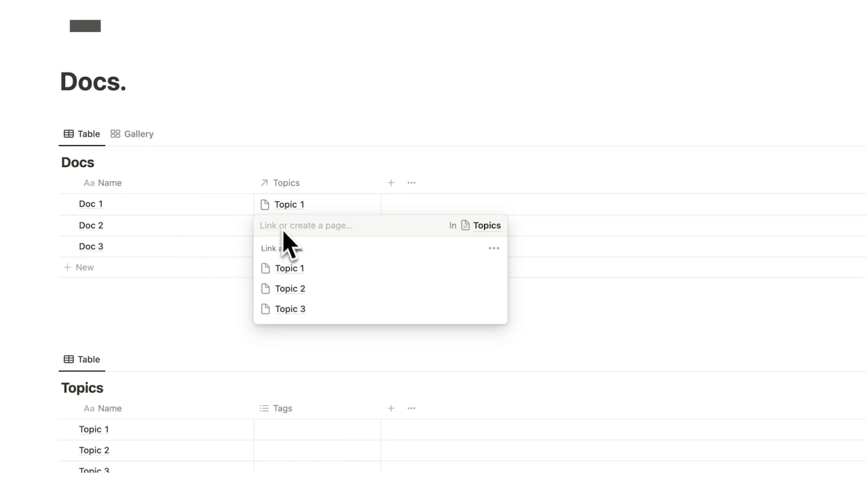
{"action": "left_click", "coordinate": [311, 287]}
{"action": "key", "text": "Escape"}
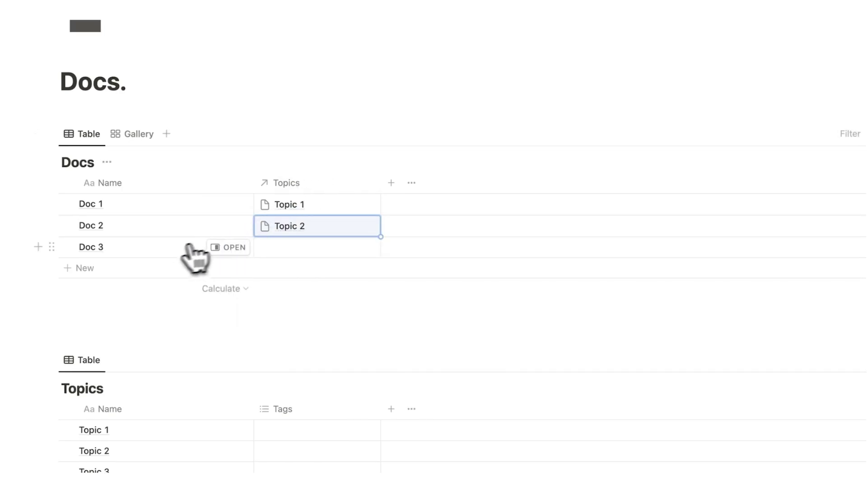
{"action": "left_click", "coordinate": [312, 253]}
{"action": "left_click", "coordinate": [312, 289]}
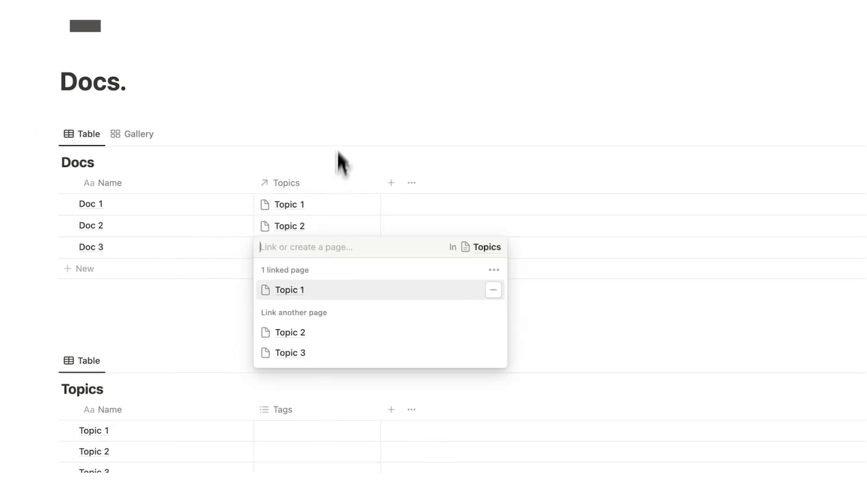
{"action": "left_click", "coordinate": [338, 162]}
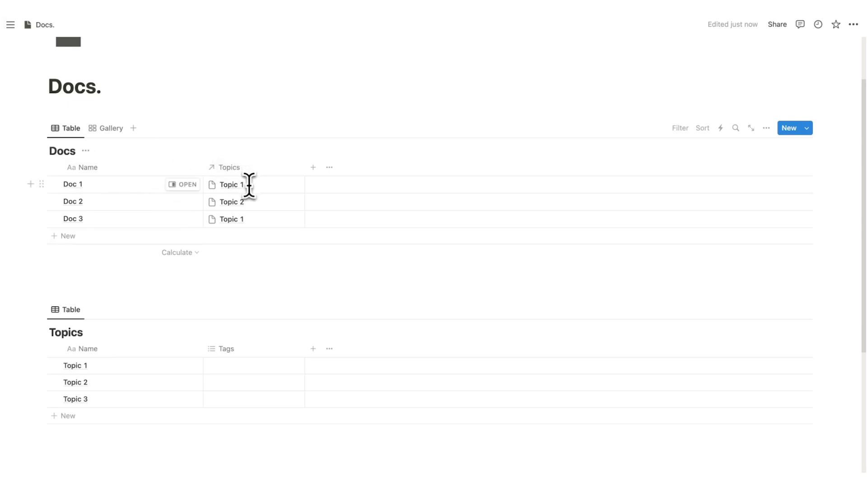
- Group the Docs table view by the Topics relation property
{"action": "left_click", "coordinate": [766, 128]}
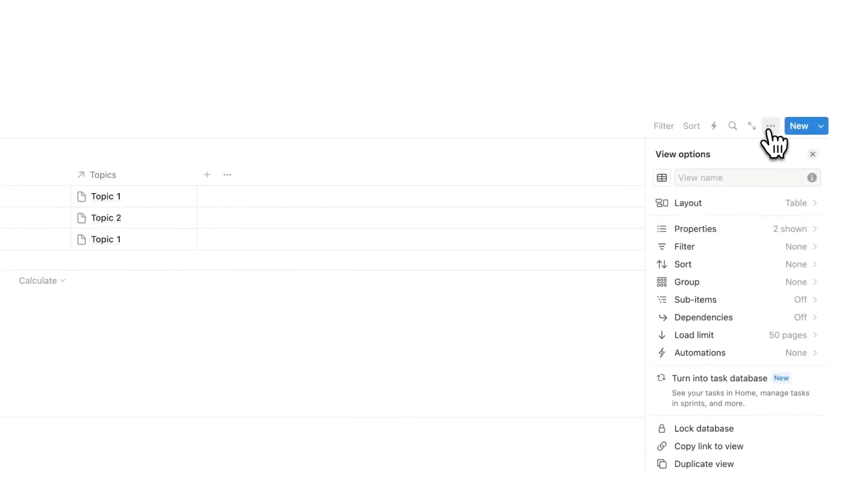
{"action": "left_click", "coordinate": [735, 253]}
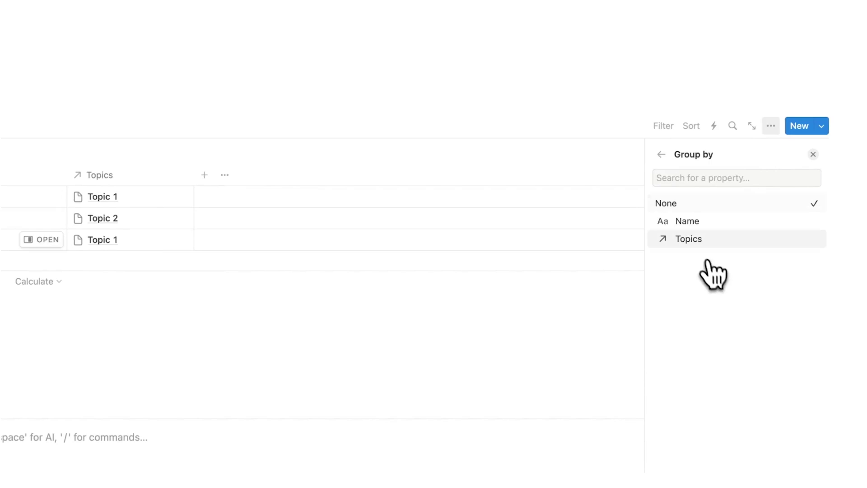
{"action": "left_click", "coordinate": [699, 243]}
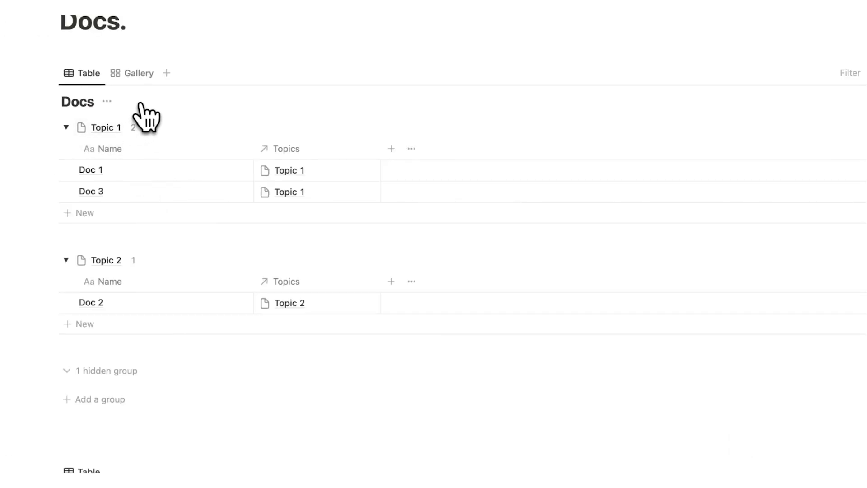
{"action": "scroll", "coordinate": [158, 168], "scroll_direction": "down", "scroll_amount": 1}
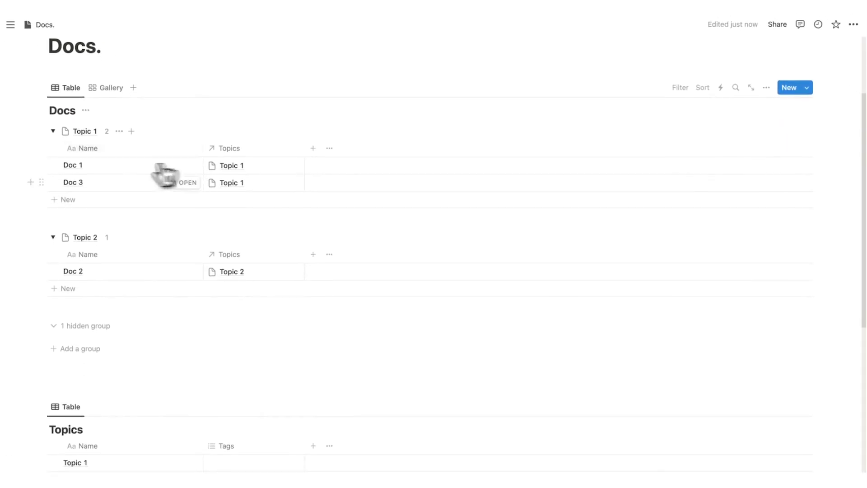
{"action": "scroll", "coordinate": [194, 233], "scroll_direction": "up", "scroll_amount": 3}
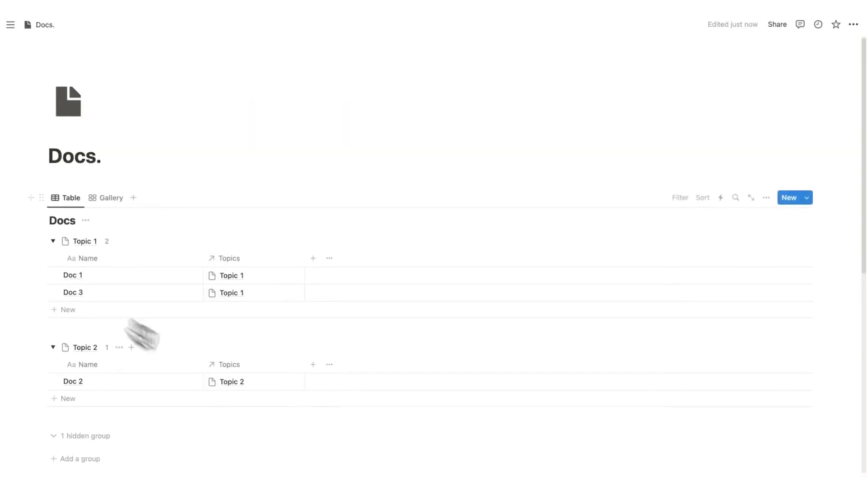
{"action": "scroll", "coordinate": [225, 229], "scroll_direction": "down", "scroll_amount": 9}
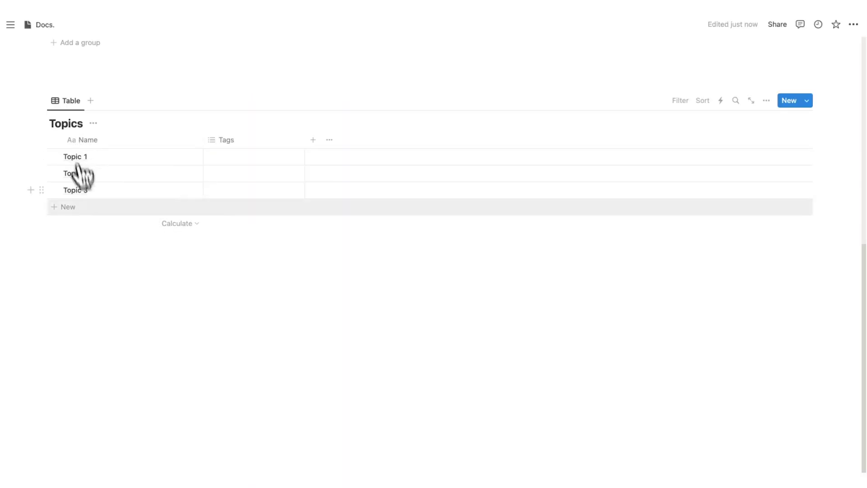
- Delete the Tags property from the Topics table
{"action": "left_click", "coordinate": [258, 143]}
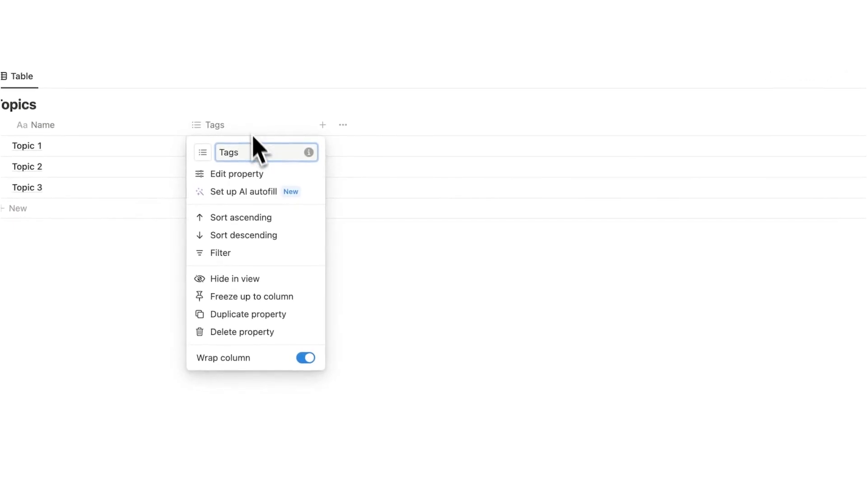
{"action": "left_click", "coordinate": [245, 333]}
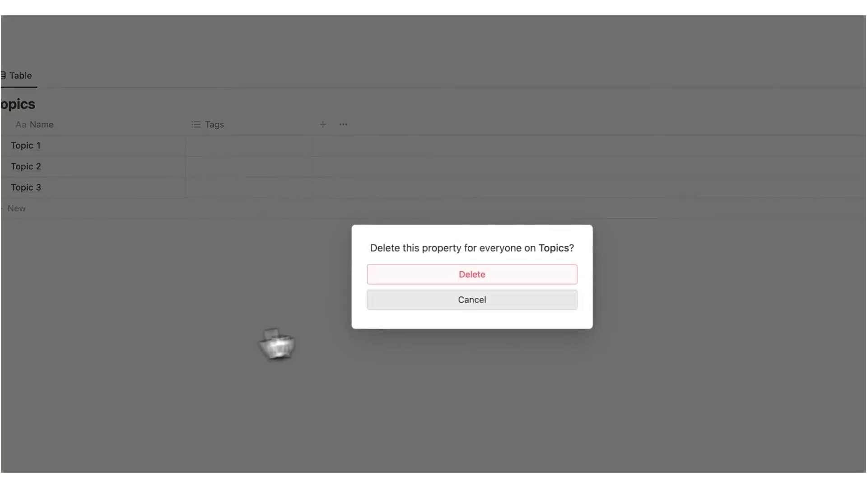
{"action": "left_click", "coordinate": [515, 278]}
- Create a 'New Topic' template for Topics containing a linked table view of Docs
{"action": "left_click", "coordinate": [799, 88]}
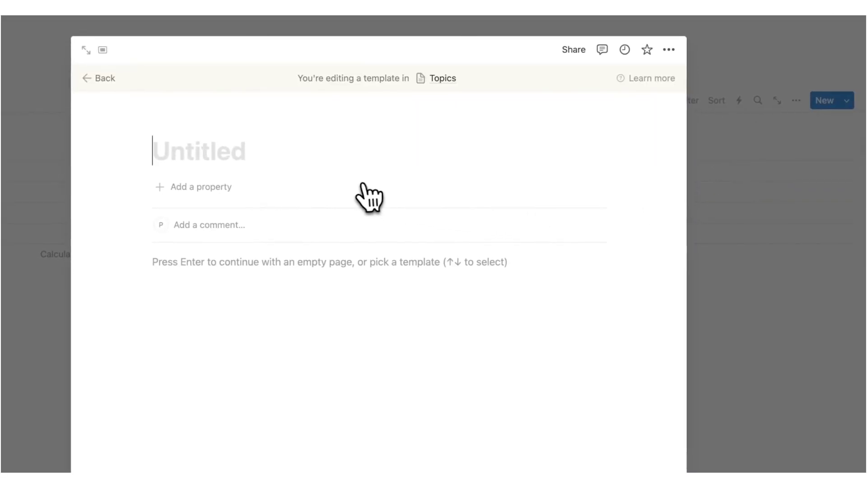
{"action": "type", "text": "New Topic"}
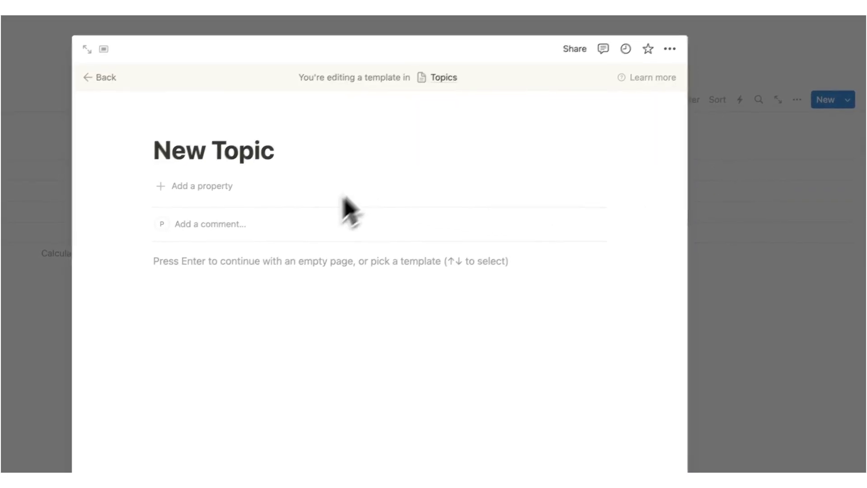
{"action": "key", "text": "Return"}
{"action": "type", "text": "/data"}
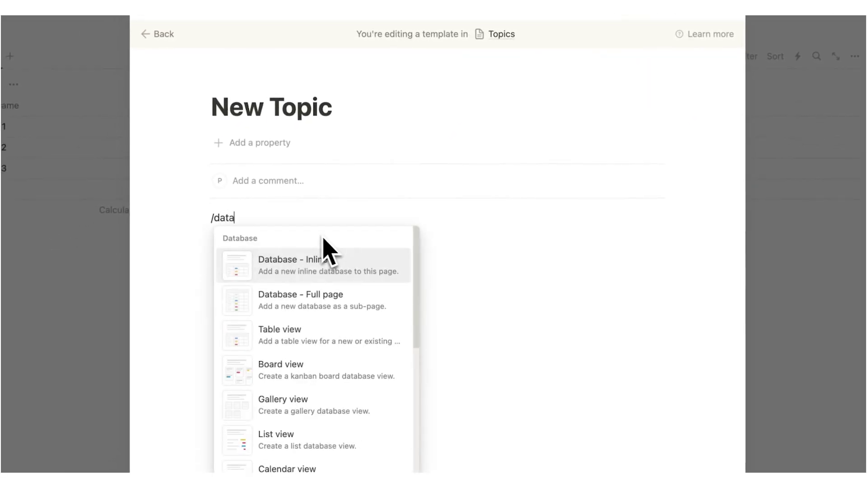
{"action": "left_click", "coordinate": [325, 331]}
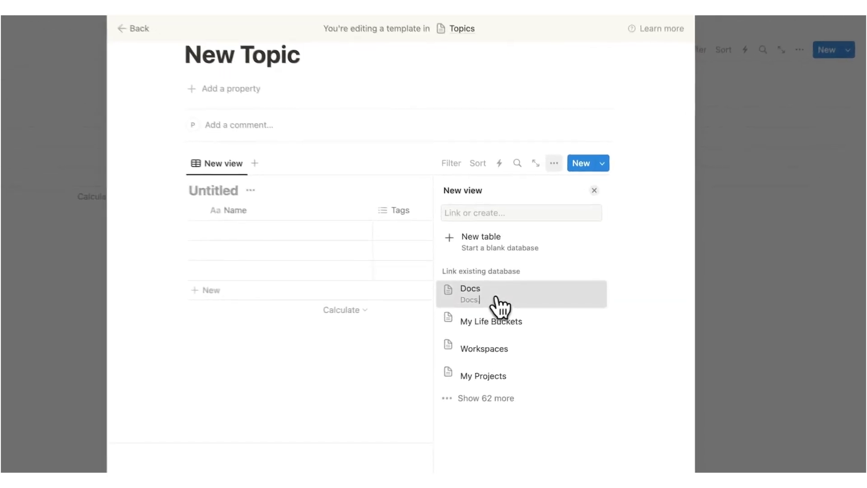
{"action": "left_click", "coordinate": [500, 307]}
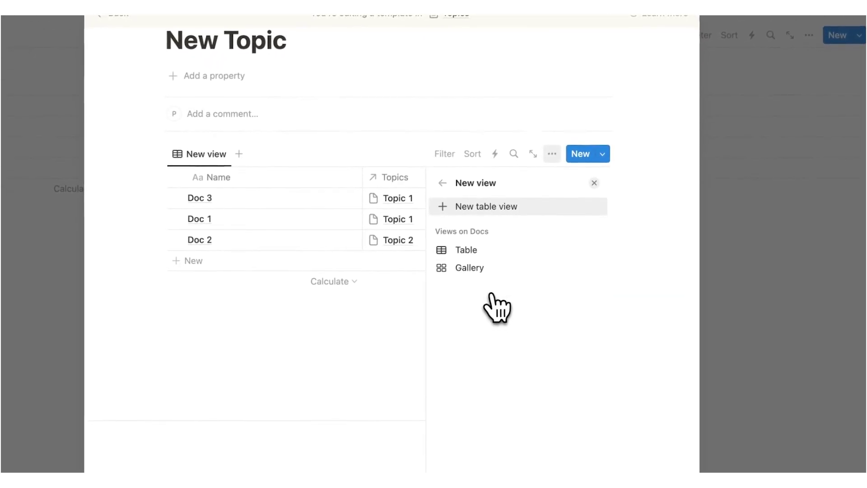
{"action": "left_click", "coordinate": [627, 215]}
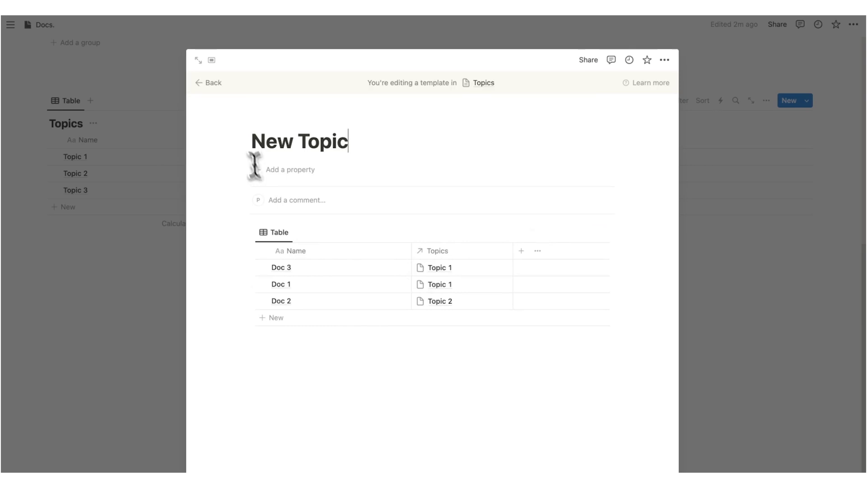
- Filter the template's Docs table to docs whose Topics include New Topic, then close the template
{"action": "left_click_drag", "start_coordinate": [253, 141], "coordinate": [368, 145]}
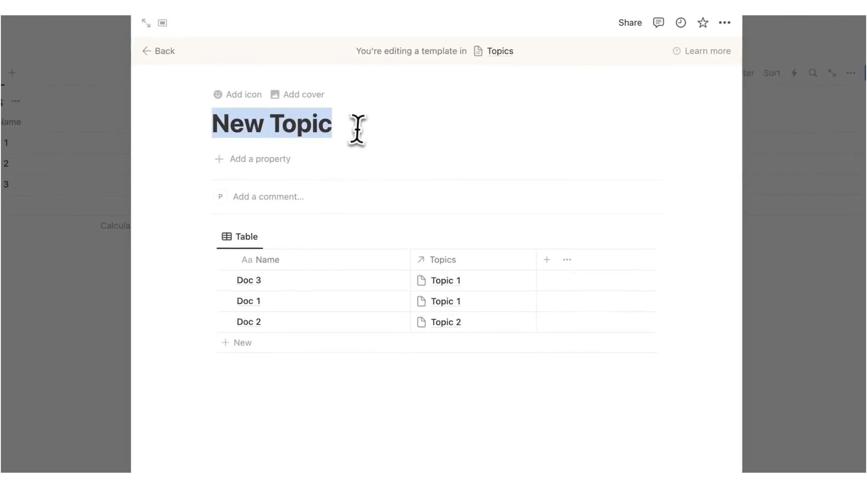
{"action": "left_click", "coordinate": [357, 129]}
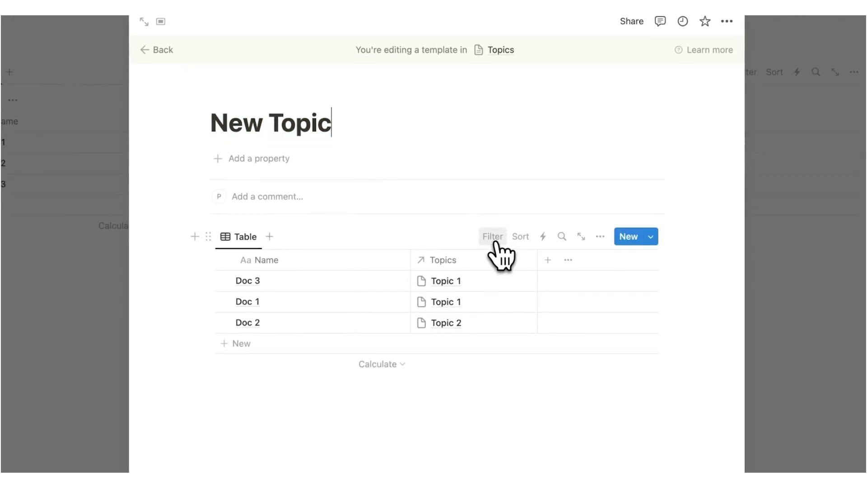
{"action": "left_click", "coordinate": [495, 242]}
{"action": "left_click", "coordinate": [470, 305]}
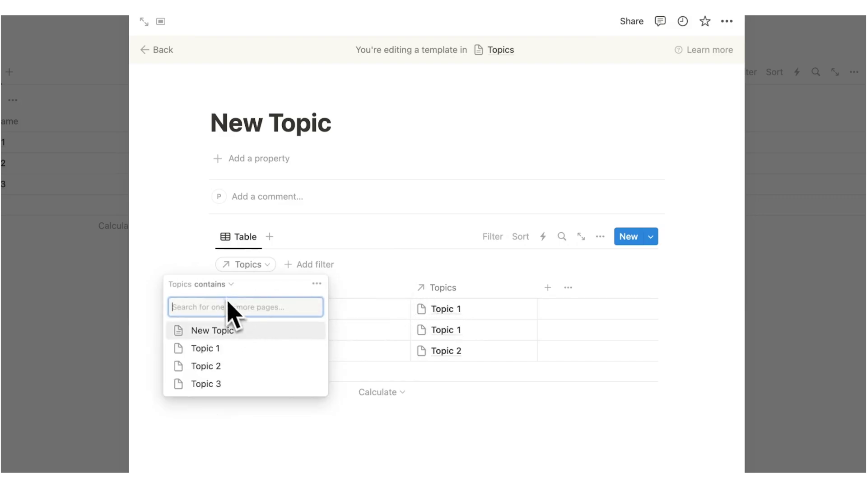
{"action": "left_click", "coordinate": [239, 335]}
{"action": "left_click", "coordinate": [697, 317]}
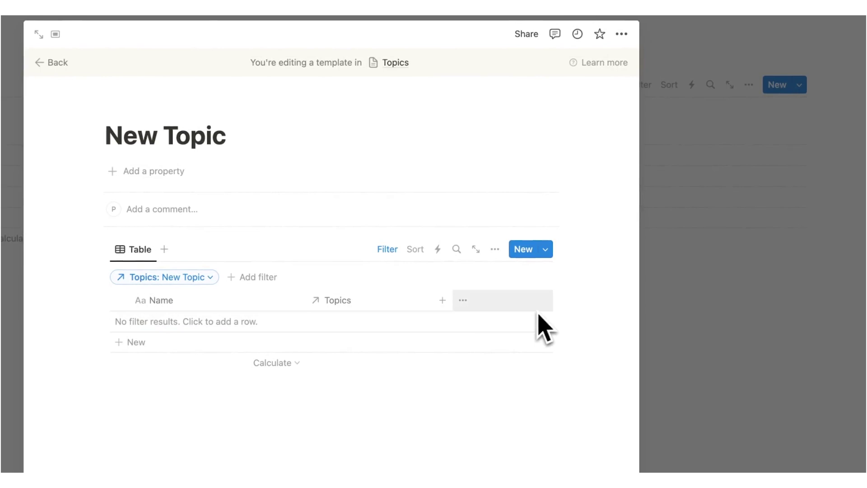
{"action": "left_click", "coordinate": [686, 293]}
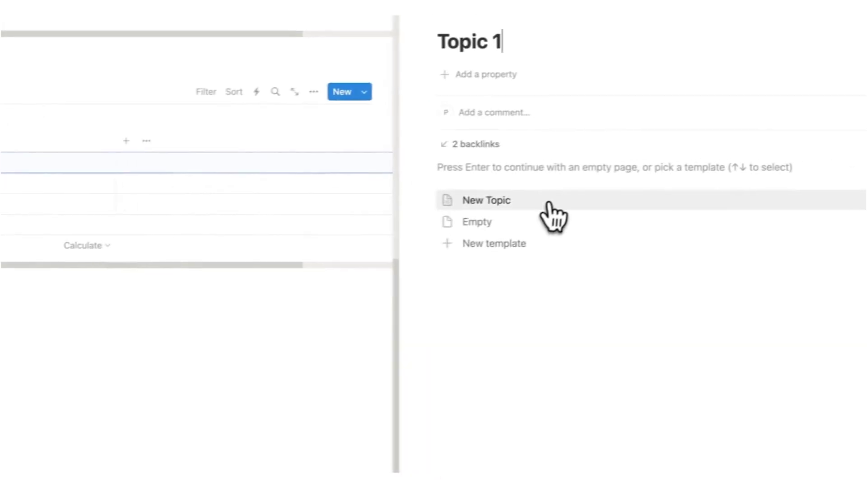
- Open Topic 1's page beside the table, then close it and return to the grouped Docs table
{"action": "left_click", "coordinate": [632, 193]}
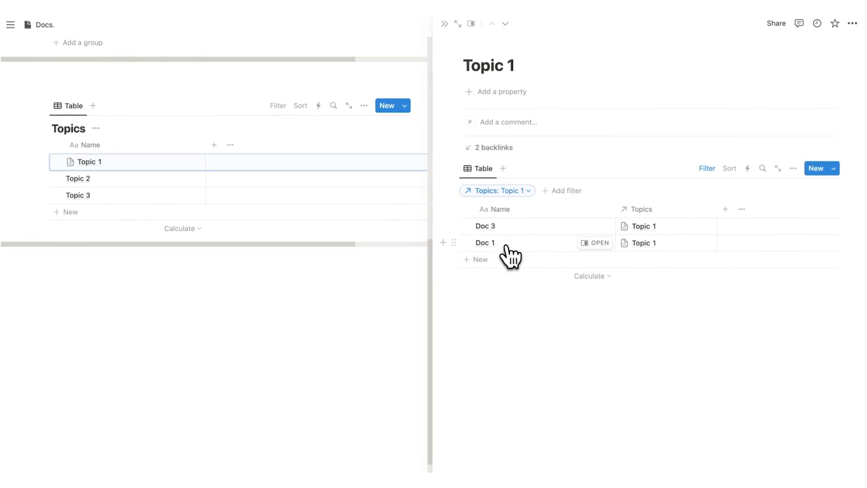
{"action": "left_click", "coordinate": [445, 23]}
{"action": "scroll", "coordinate": [290, 230], "scroll_direction": "up", "scroll_amount": 5}
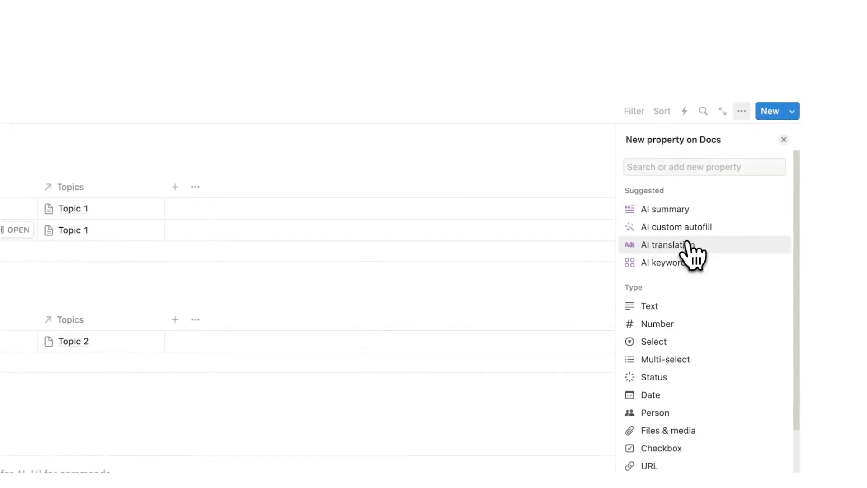
- Add a Number property to the Docs table and name it Word Count
{"action": "scroll", "coordinate": [710, 243], "scroll_direction": "down", "scroll_amount": 2}
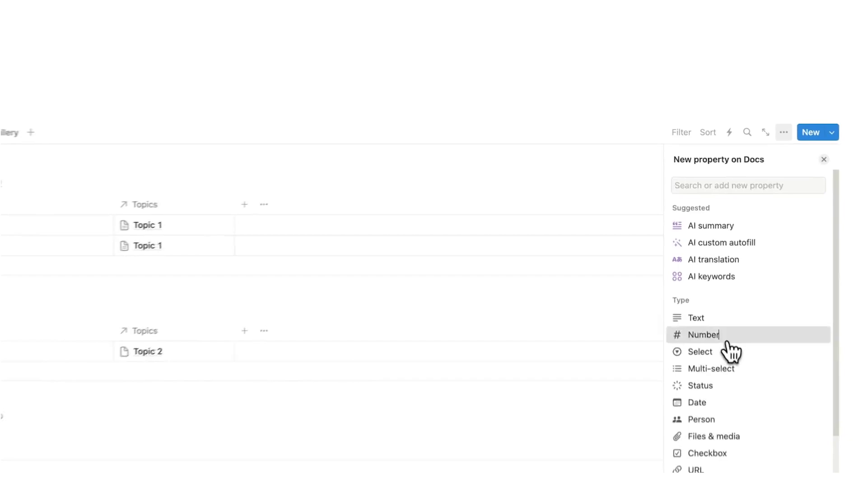
{"action": "left_click", "coordinate": [716, 308]}
{"action": "left_click", "coordinate": [727, 188]}
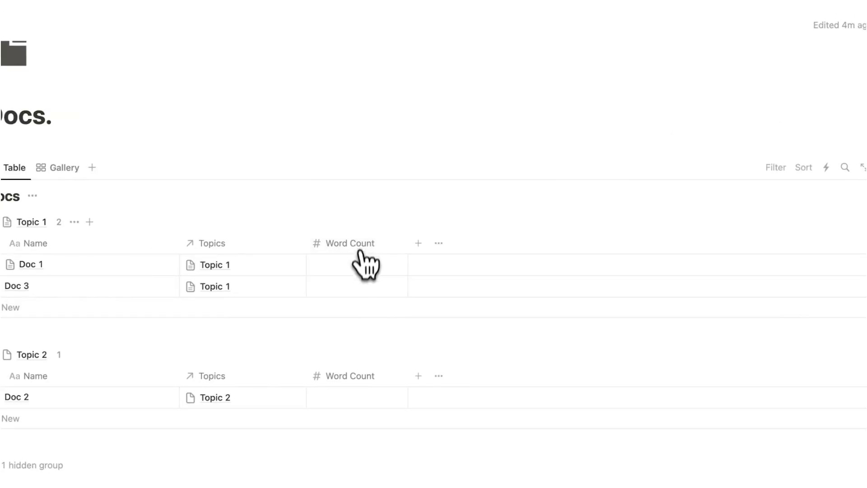
- Check Doc 1's word count in its page details and enter 3 as its Word Count
{"action": "left_click", "coordinate": [167, 267]}
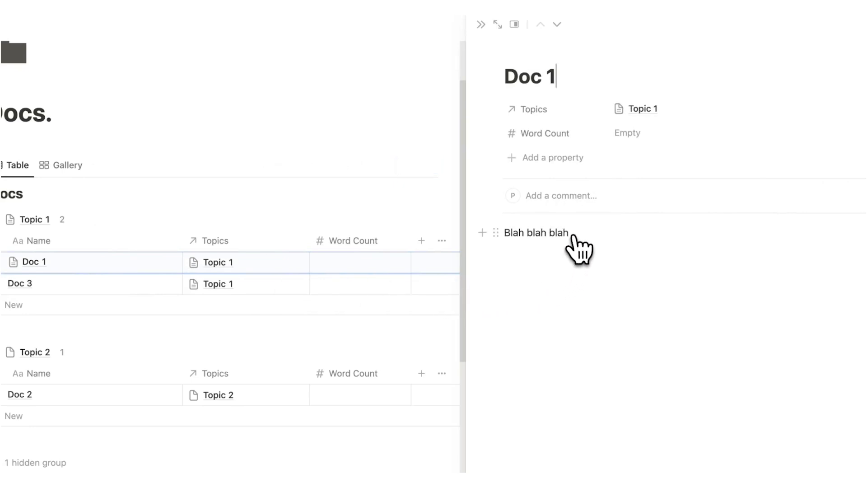
{"action": "left_click", "coordinate": [848, 19]}
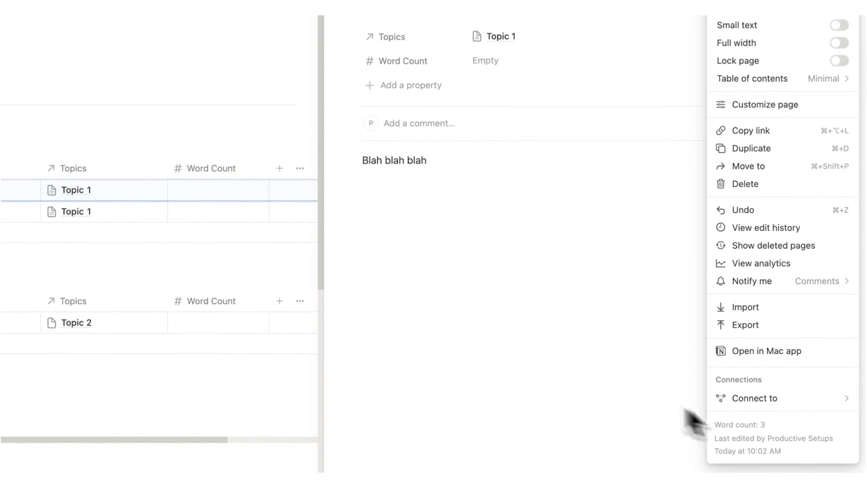
{"action": "left_click", "coordinate": [481, 156]}
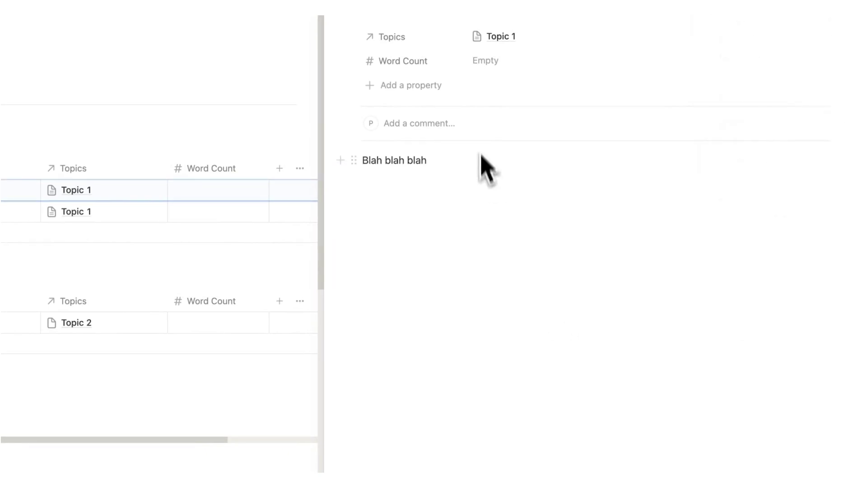
{"action": "left_click", "coordinate": [494, 63]}
{"action": "type", "text": "3"}
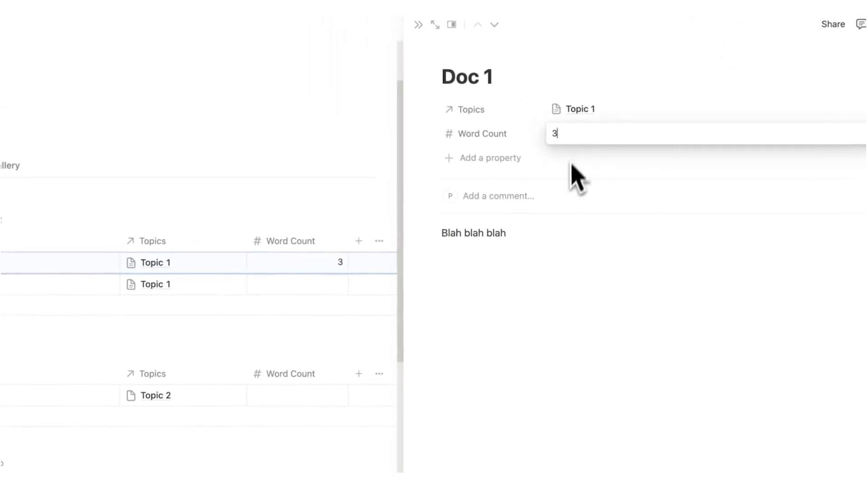
{"action": "left_click", "coordinate": [576, 178]}
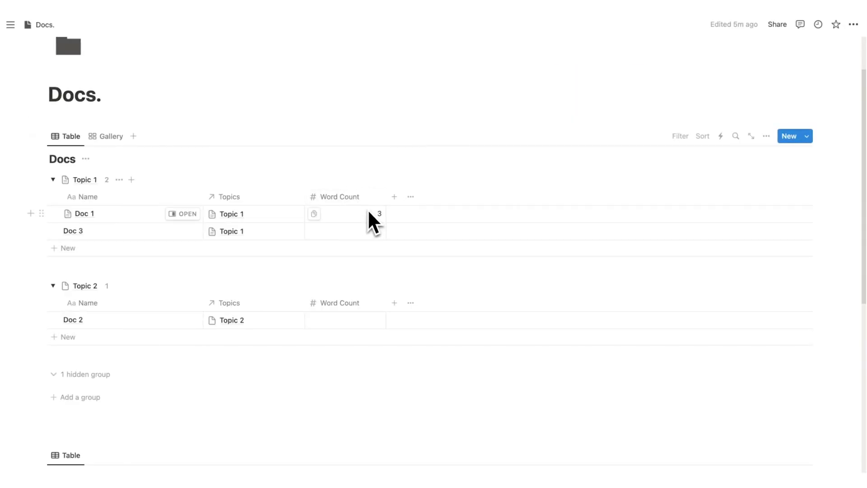
- Create a Date property named Last Edited in the Docs table
{"action": "left_click", "coordinate": [394, 196]}
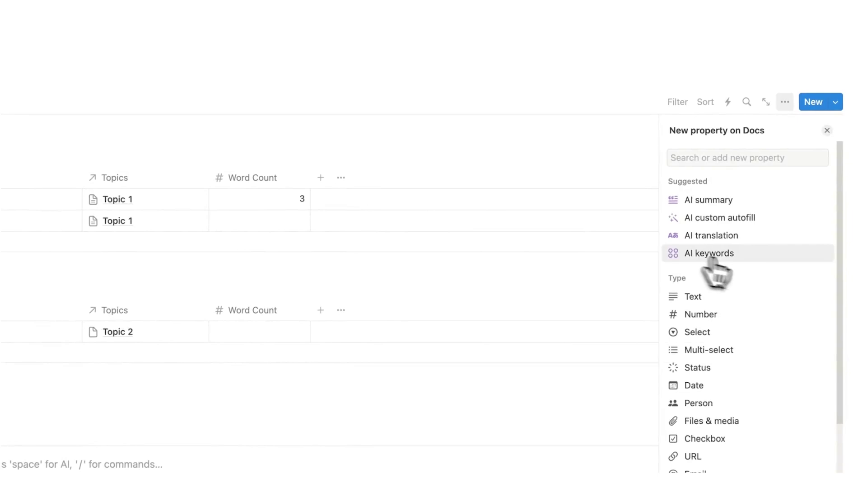
{"action": "scroll", "coordinate": [723, 271], "scroll_direction": "down", "scroll_amount": 2}
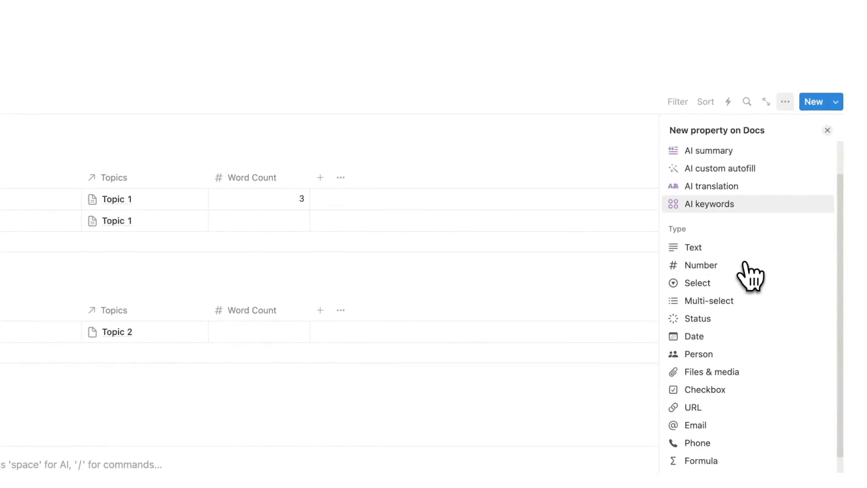
{"action": "left_click", "coordinate": [724, 338]}
{"action": "type", "text": "Last Edited"}
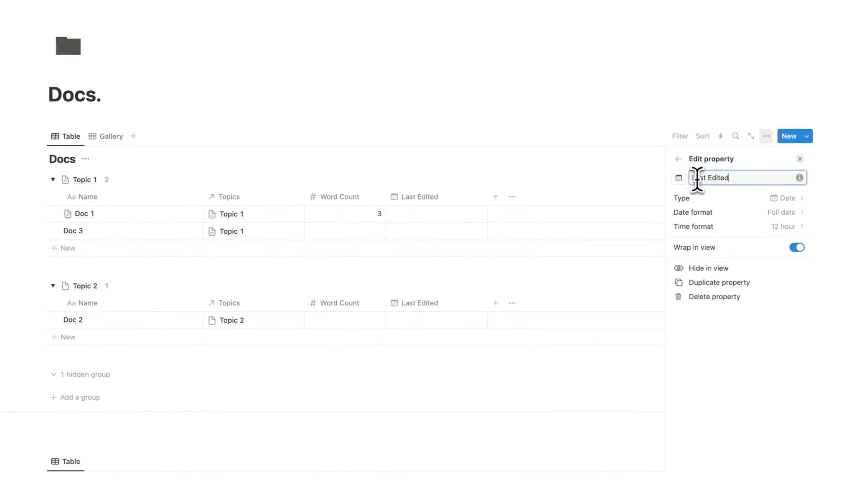
{"action": "left_click", "coordinate": [514, 115]}
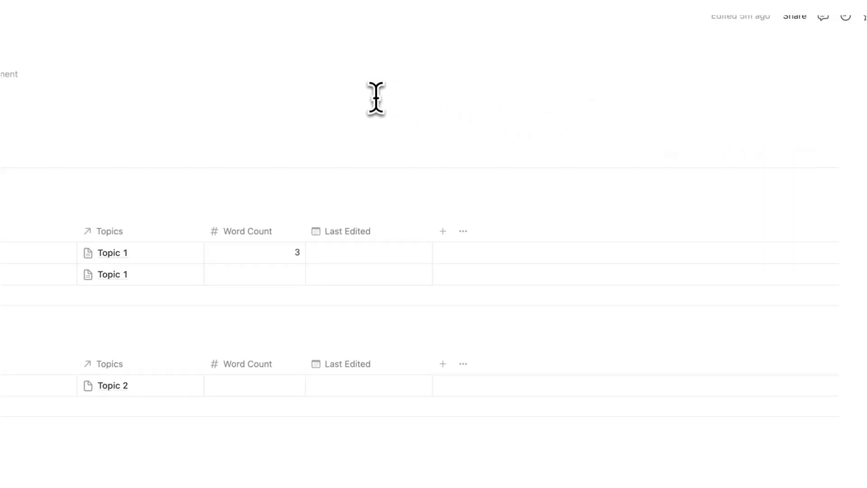
{"action": "mouse_move", "coordinate": [619, 178]}
{"action": "left_click", "coordinate": [700, 158]}
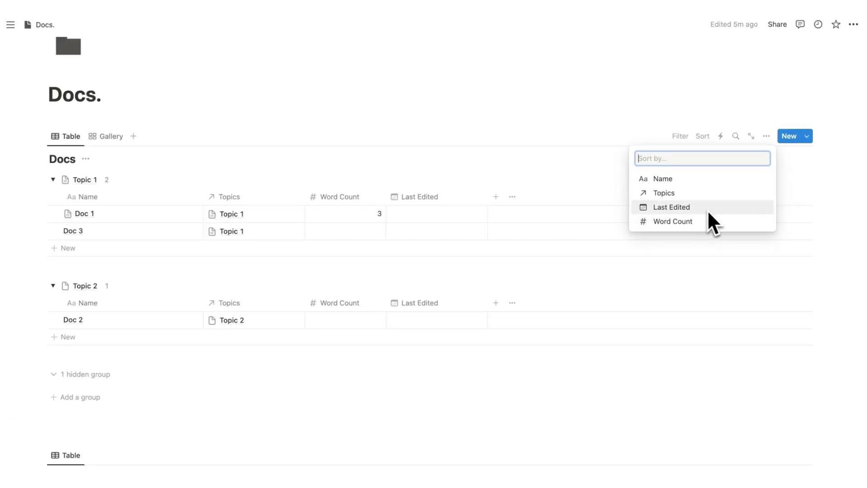
- Close the sort menu and browse the new-property list of suggested AI properties and types
{"action": "key", "text": "Escape"}
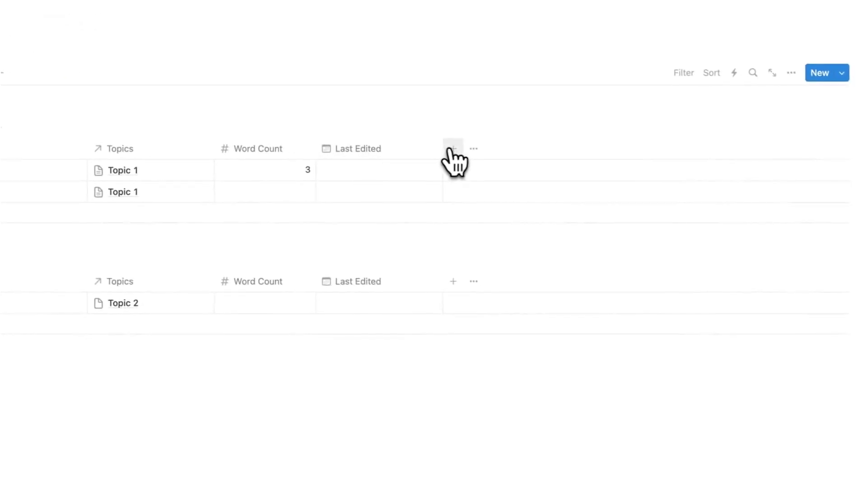
{"action": "left_click", "coordinate": [452, 149]}
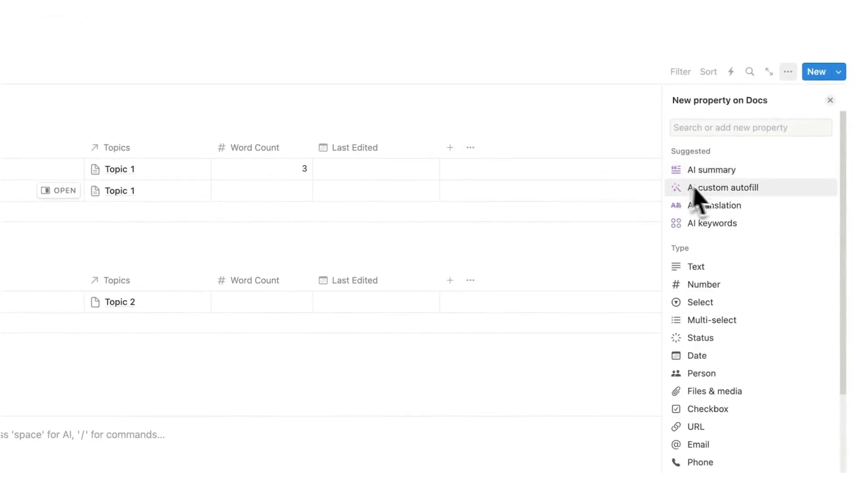
{"action": "scroll", "coordinate": [722, 199], "scroll_direction": "down", "scroll_amount": 2}
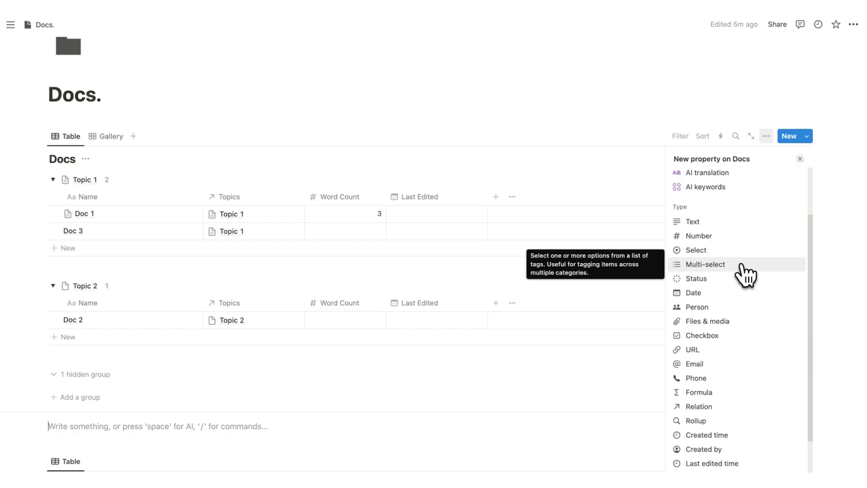
{"action": "scroll", "coordinate": [736, 248], "scroll_direction": "up", "scroll_amount": 3}
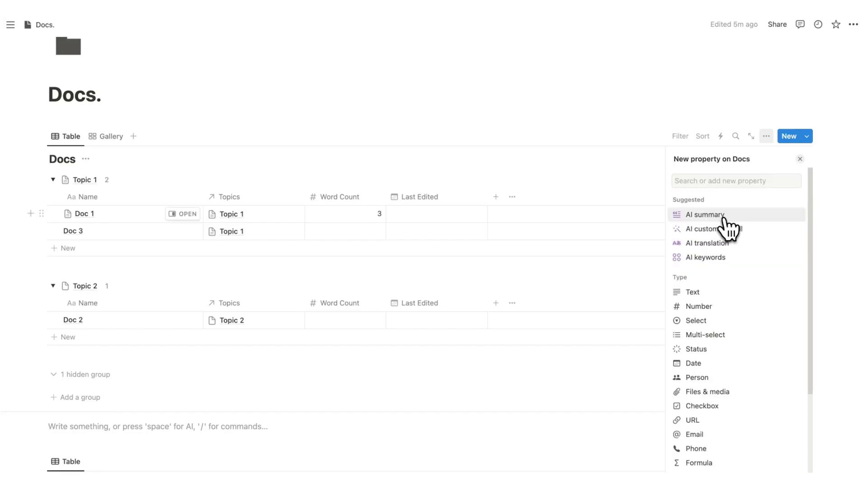
- Add the suggested AI summary column and generate Doc 1's summary, 'Blah blah blah'
{"action": "left_click", "coordinate": [723, 217]}
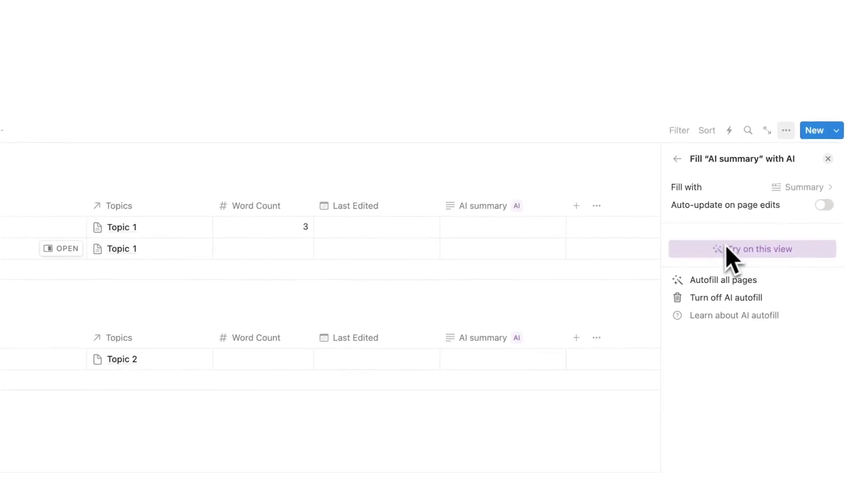
{"action": "left_click", "coordinate": [496, 228]}
{"action": "left_click", "coordinate": [537, 230]}
{"action": "left_click", "coordinate": [573, 205]}
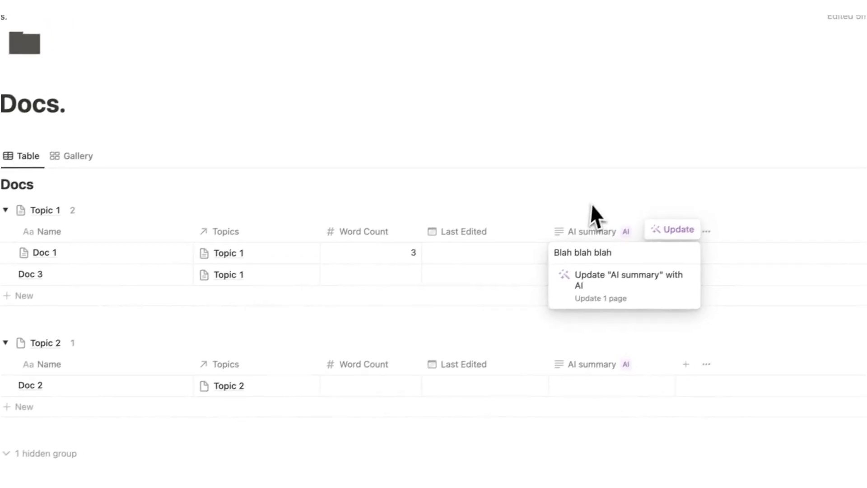
{"action": "key", "text": "Escape"}
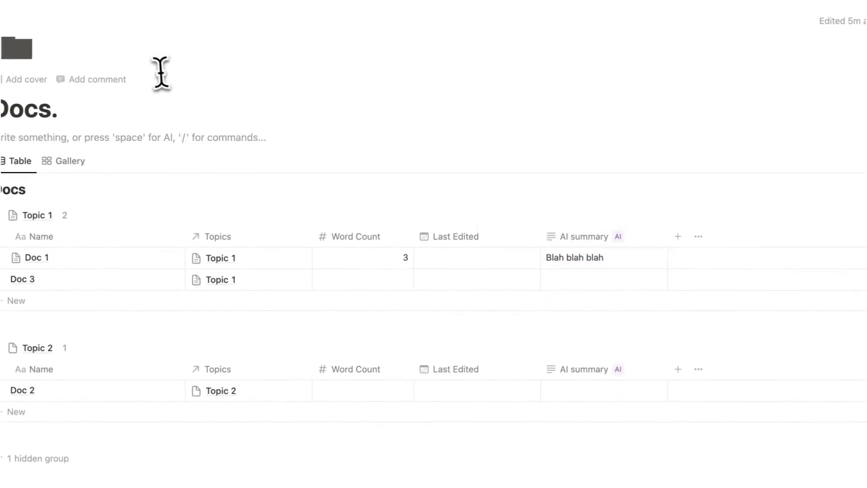
- Open Doc 1 in a side preview to check it, then close the preview
{"action": "left_click", "coordinate": [163, 104]}
{"action": "left_click", "coordinate": [194, 256]}
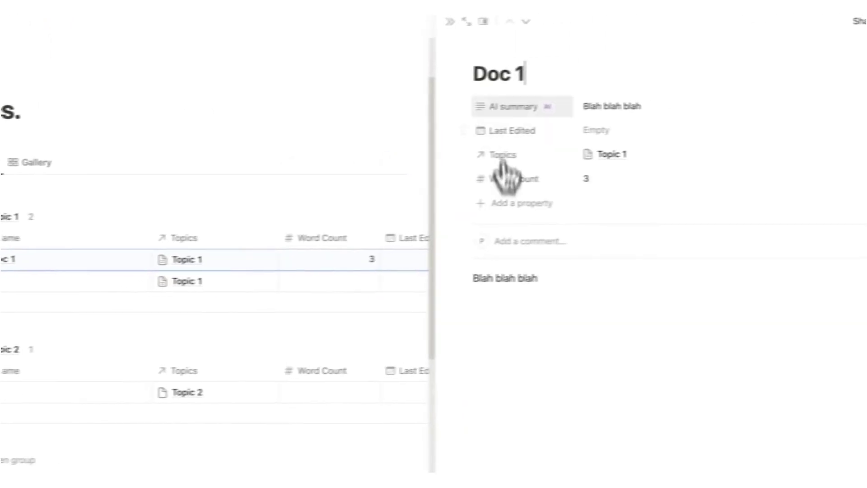
{"action": "left_click", "coordinate": [417, 24]}
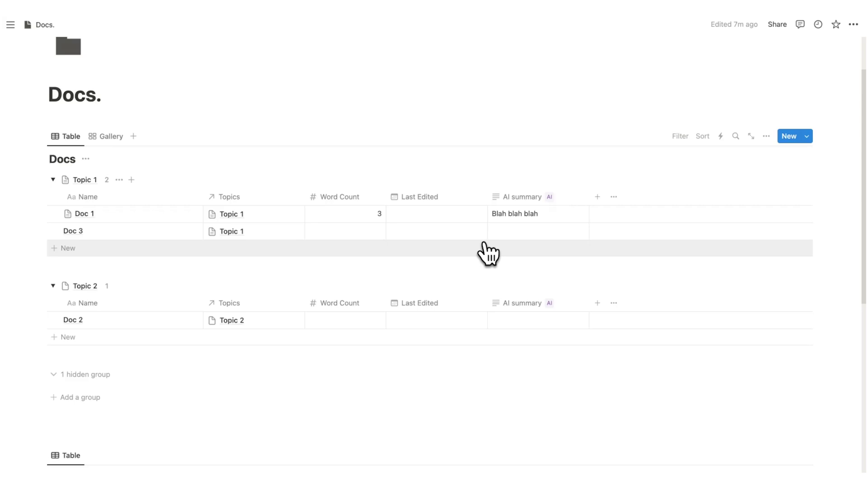
- Open Doc 2 from the Gallery view and type 'hello example' into its body
{"action": "scroll", "coordinate": [282, 148], "scroll_direction": "up", "scroll_amount": 3}
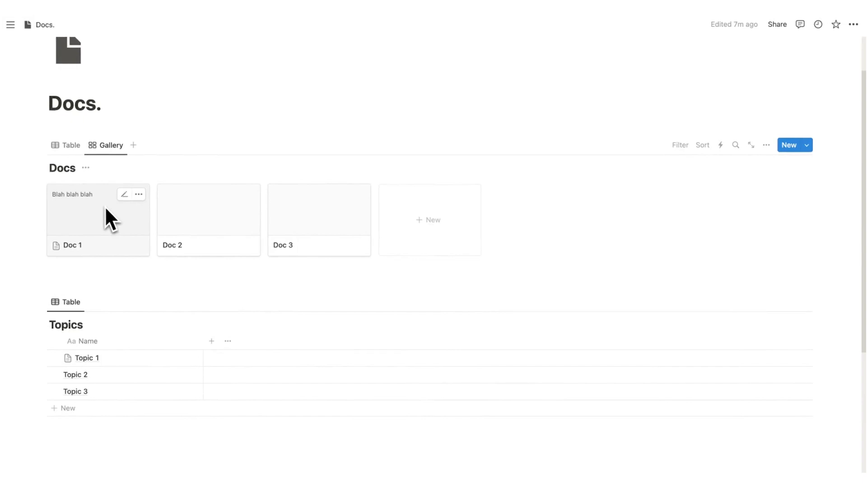
{"action": "left_click", "coordinate": [181, 223]}
{"action": "key", "text": "Return"}
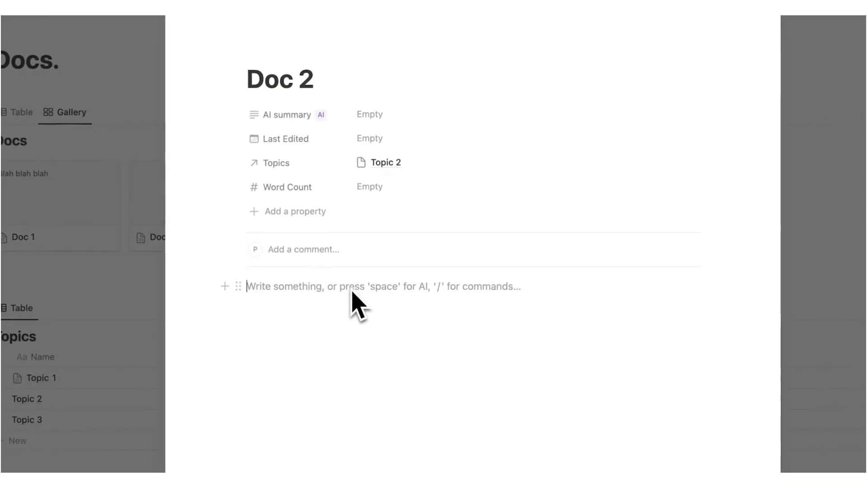
{"action": "type", "text": "hello exa"}
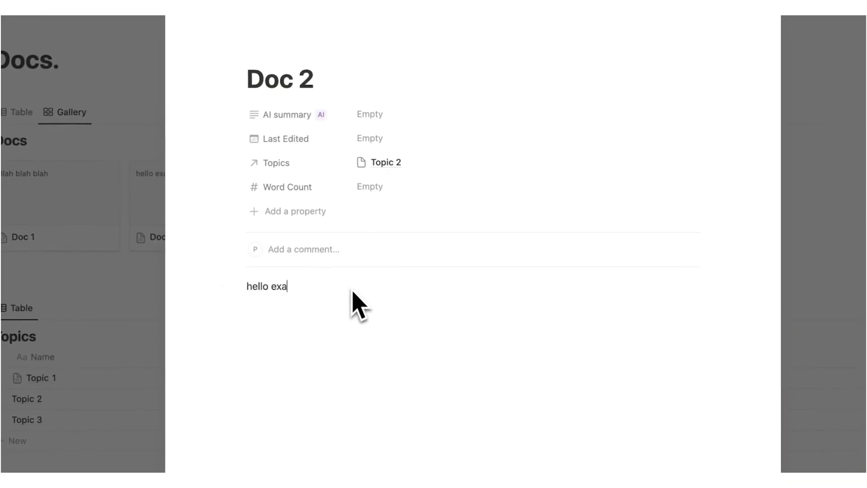
{"action": "type", "text": "mple"}
{"action": "key", "text": "Escape"}
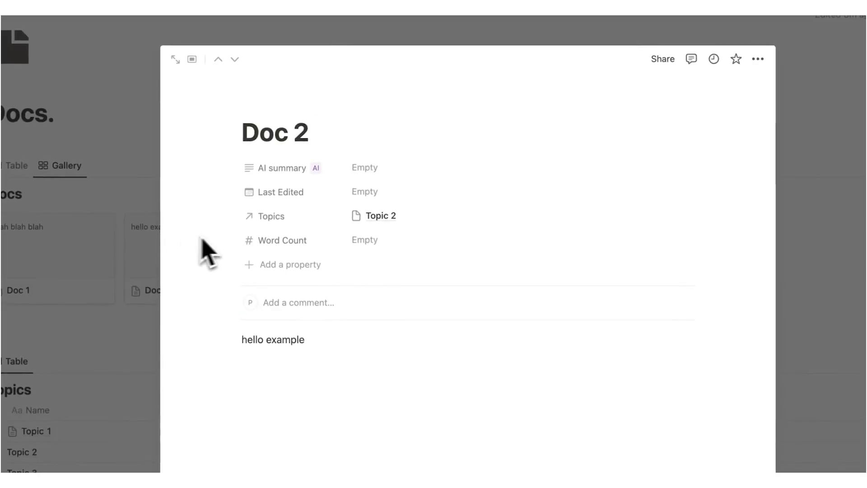
- Replace Doc 2's title with 'How to walk my dog'
{"action": "left_click", "coordinate": [316, 104]}
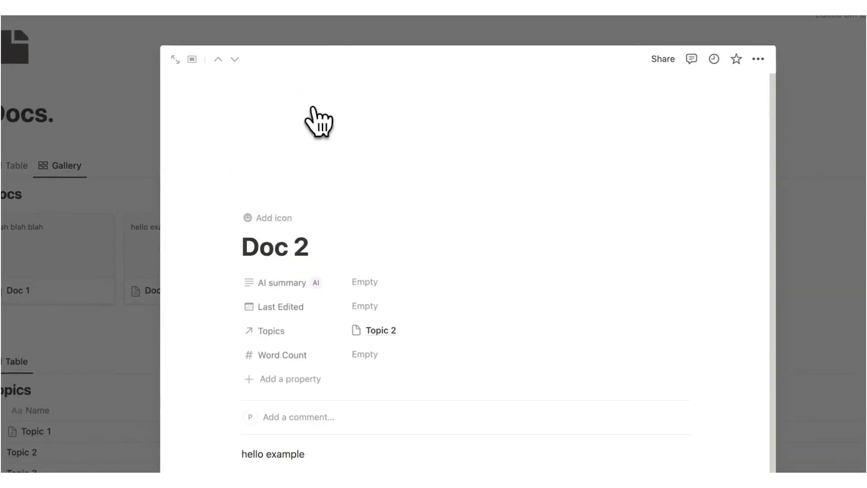
{"action": "left_click", "coordinate": [571, 92]}
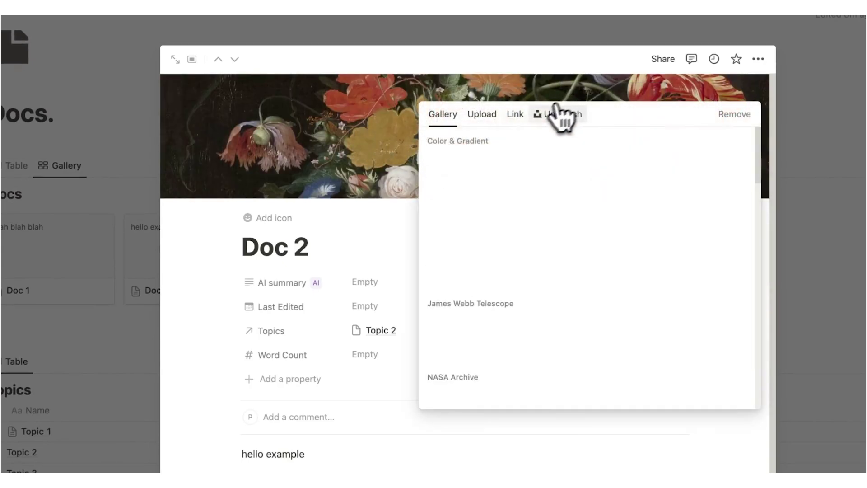
{"action": "left_click", "coordinate": [320, 246]}
{"action": "triple_click", "coordinate": [319, 246]}
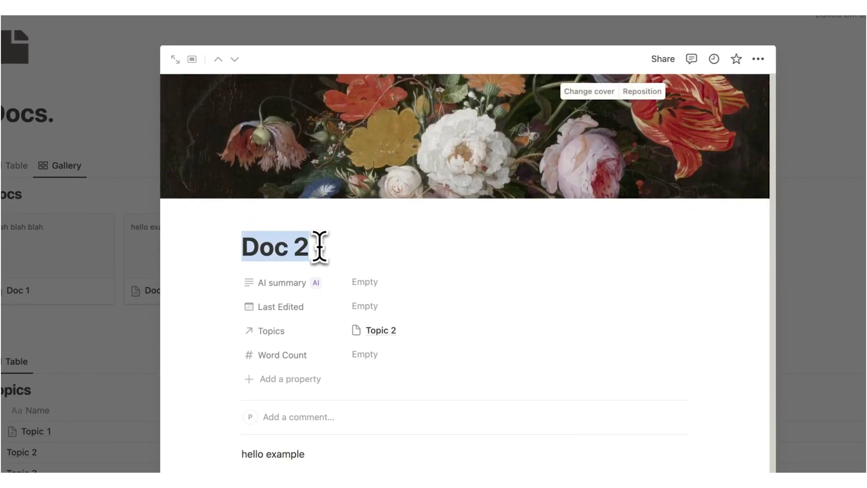
{"action": "type", "text": "How to walk my dog"}
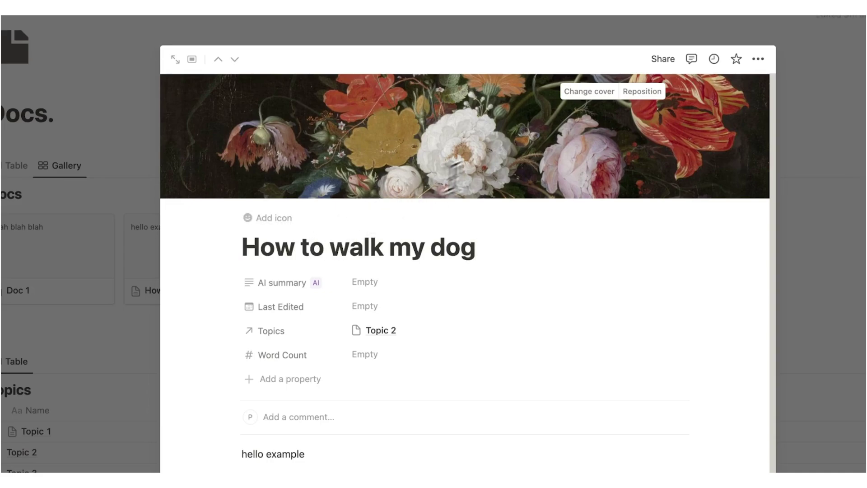
- Give Doc 2 an Unsplash 'dog walk' cover photo and return to the Docs gallery
{"action": "left_click", "coordinate": [589, 91]}
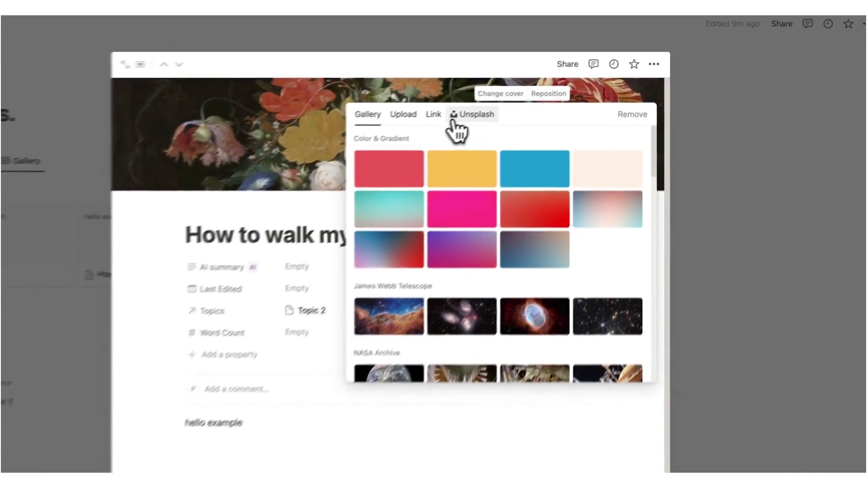
{"action": "left_click", "coordinate": [505, 104]}
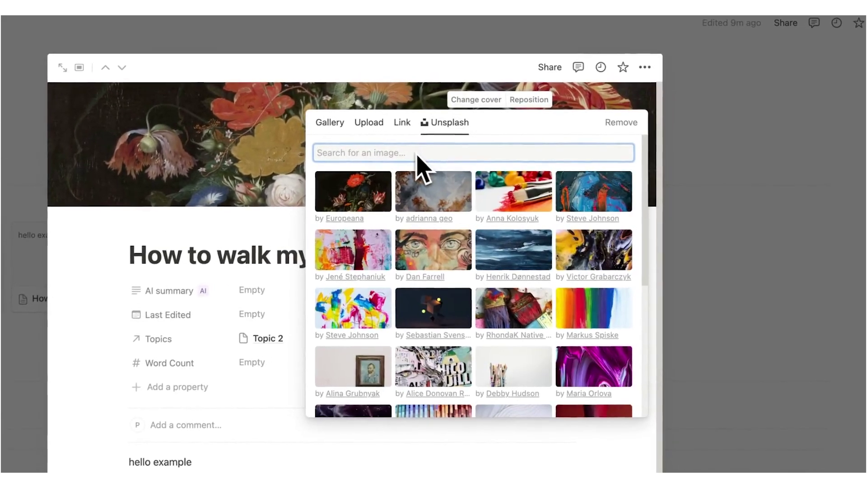
{"action": "type", "text": "dog walk"}
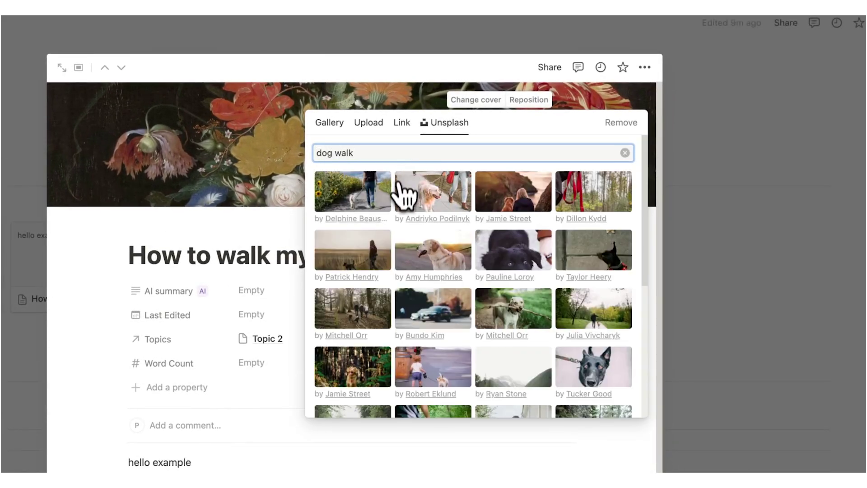
{"action": "left_click", "coordinate": [734, 167]}
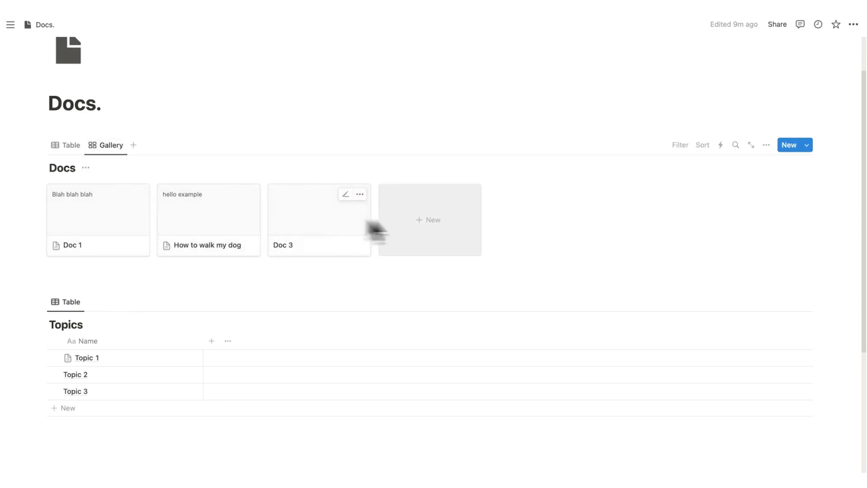
- Set the gallery layout's Card preview option to Page cover
{"action": "left_click", "coordinate": [768, 145]}
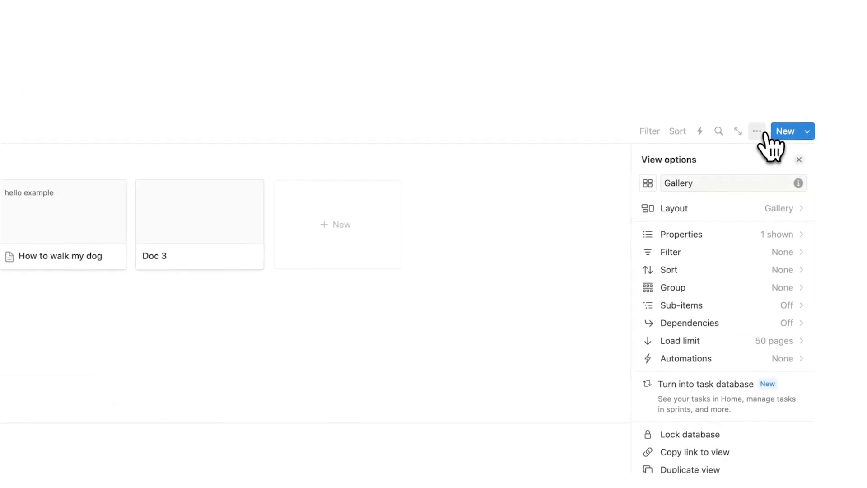
{"action": "left_click", "coordinate": [716, 210]}
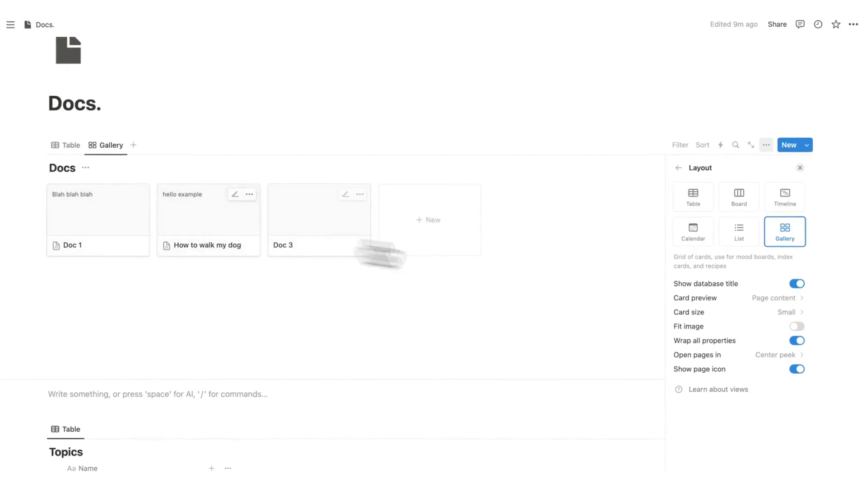
{"action": "left_click", "coordinate": [752, 294]}
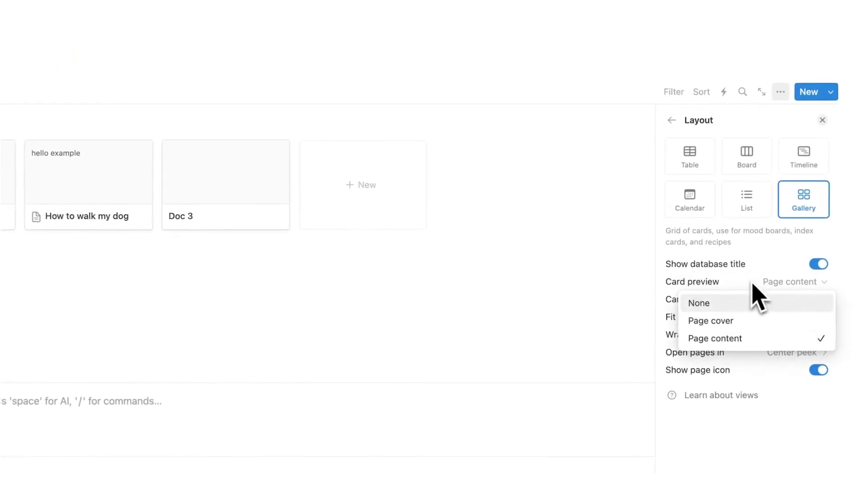
{"action": "left_click", "coordinate": [718, 323]}
{"action": "left_click", "coordinate": [449, 278]}
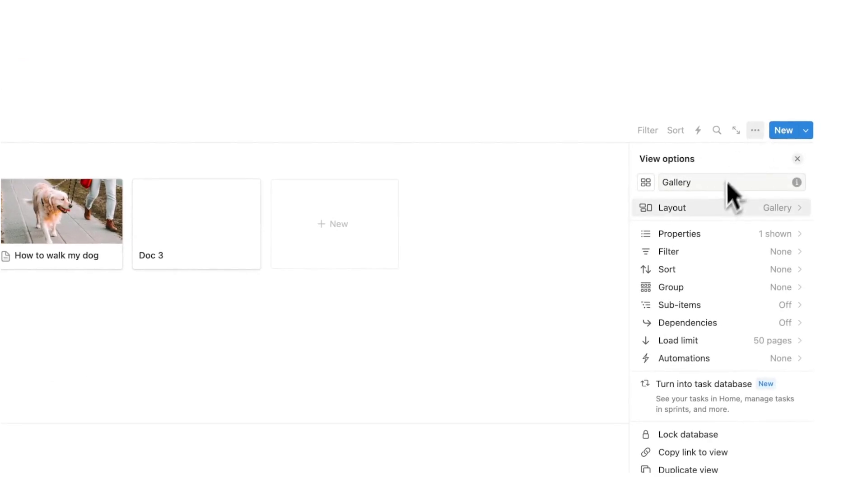
- Make Topics and AI summary visible as properties on the gallery cards
{"action": "left_click", "coordinate": [726, 233]}
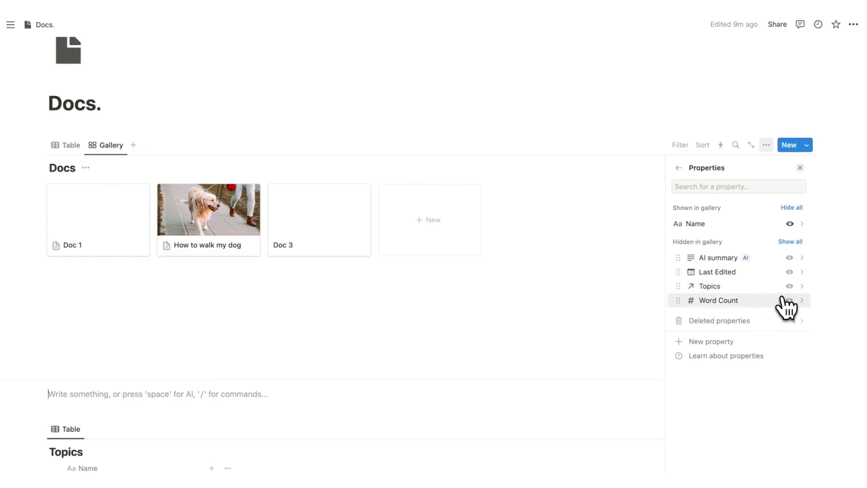
{"action": "left_click", "coordinate": [789, 286]}
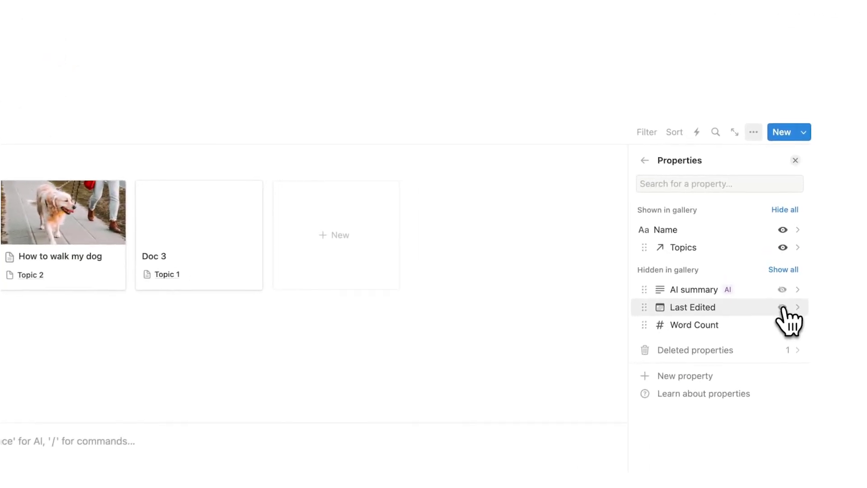
{"action": "left_click", "coordinate": [781, 290]}
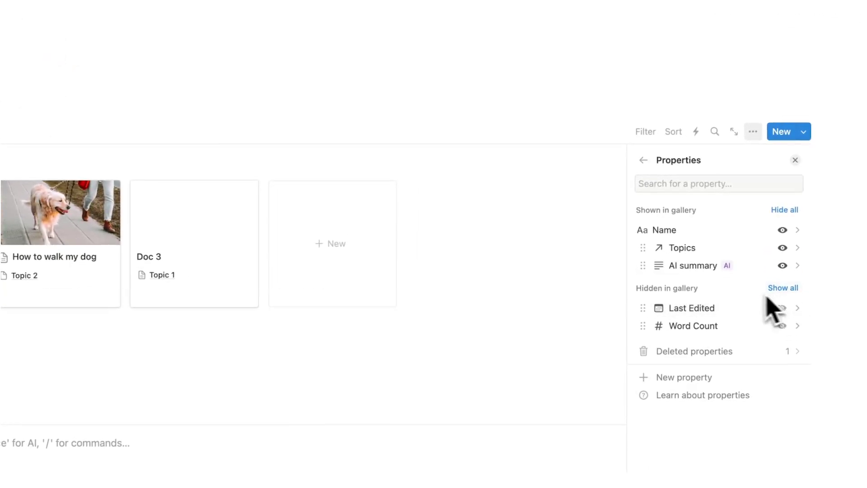
{"action": "key", "text": "Escape"}
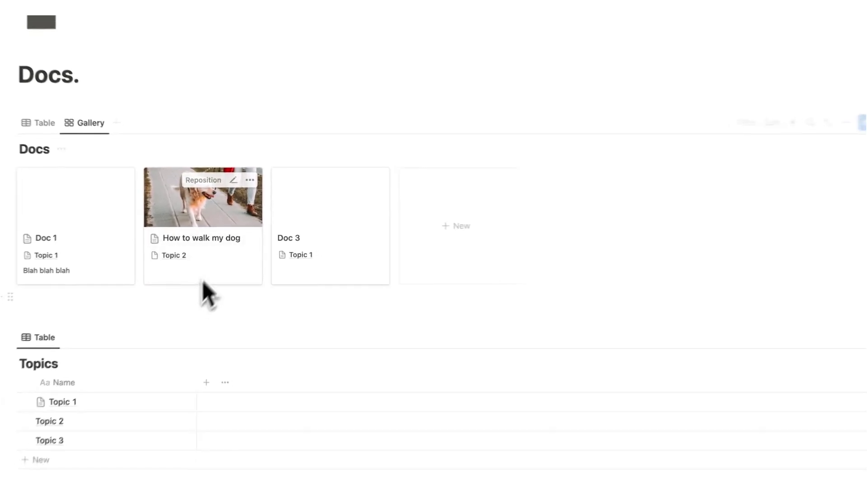
- Go to the weekly review and change Write Cover Letter's Importance to Moved the needle
{"action": "scroll", "coordinate": [177, 178], "scroll_direction": "up", "scroll_amount": 2}
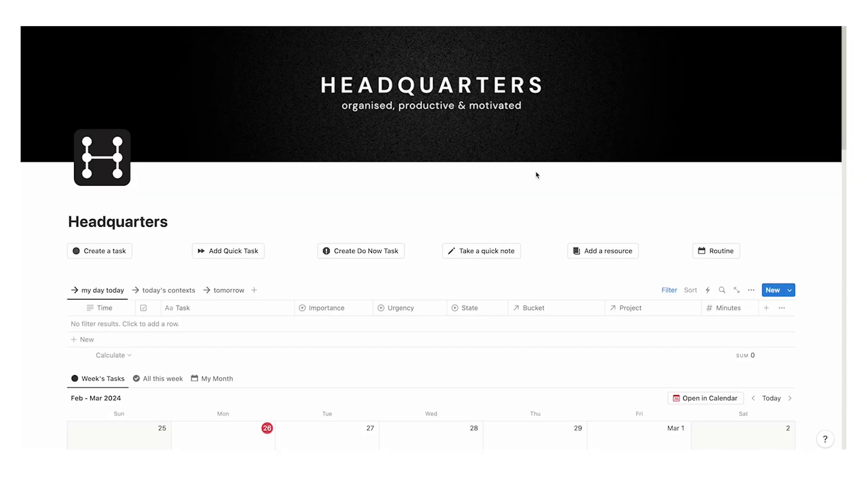
{"action": "scroll", "coordinate": [536, 175], "scroll_direction": "down", "scroll_amount": 10}
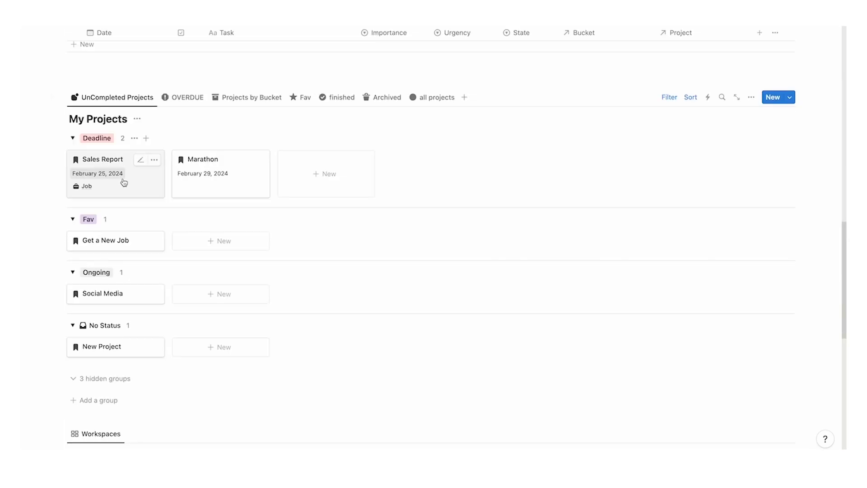
{"action": "scroll", "coordinate": [124, 182], "scroll_direction": "down", "scroll_amount": 8}
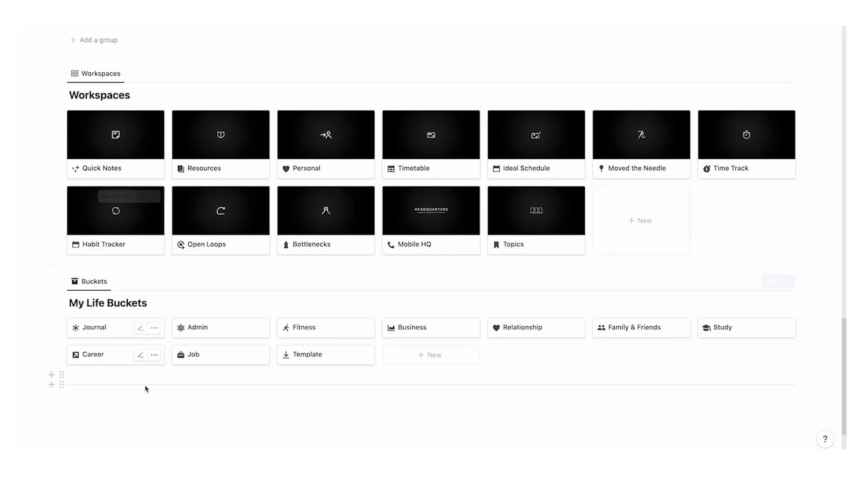
{"action": "left_click", "coordinate": [177, 360]}
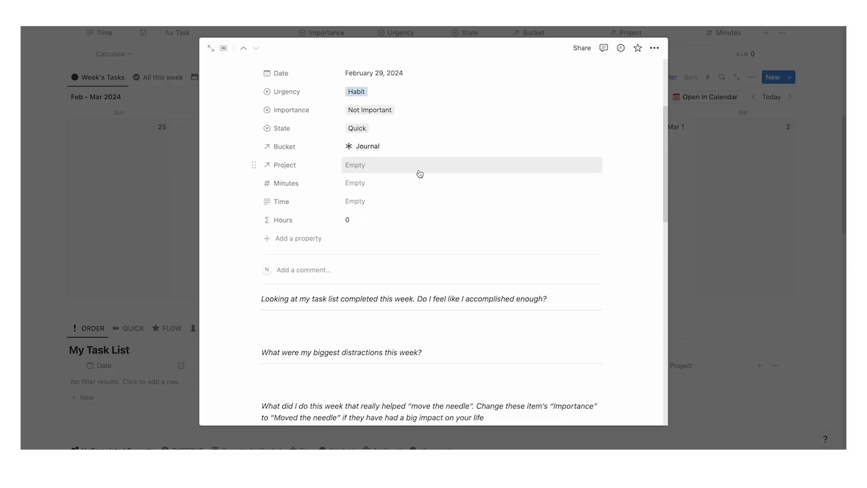
{"action": "scroll", "coordinate": [419, 163], "scroll_direction": "down", "scroll_amount": 5}
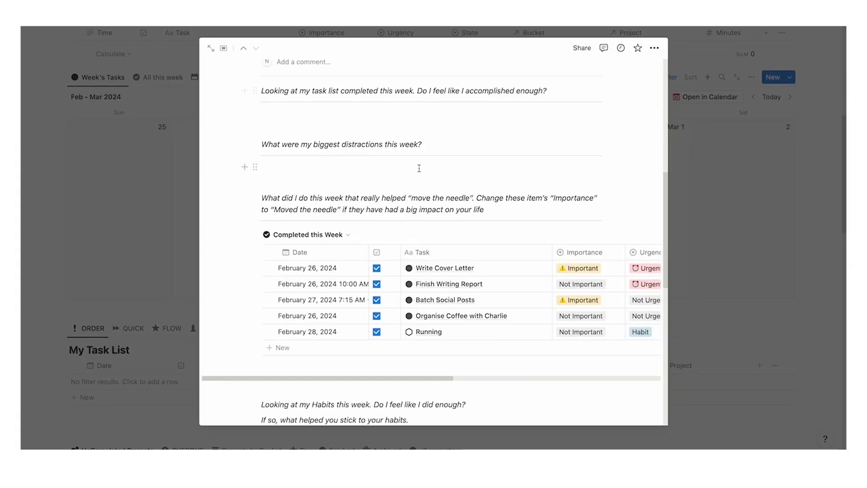
{"action": "left_click", "coordinate": [447, 243]}
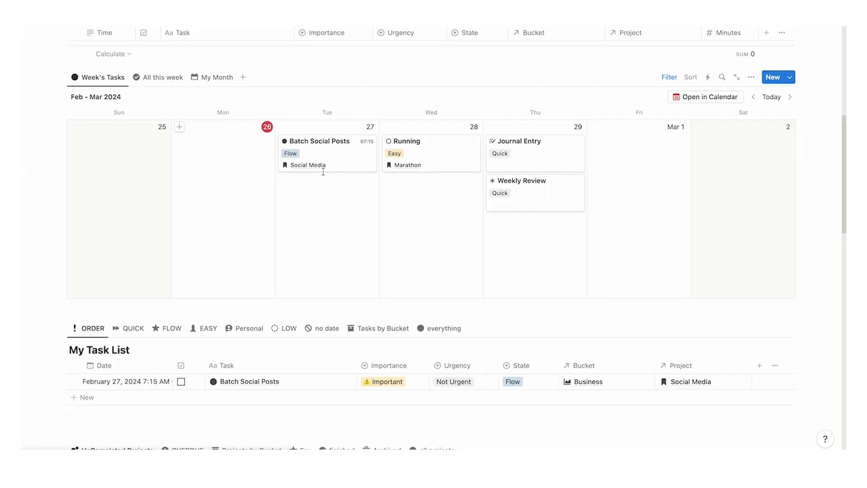
{"action": "left_click", "coordinate": [318, 163]}
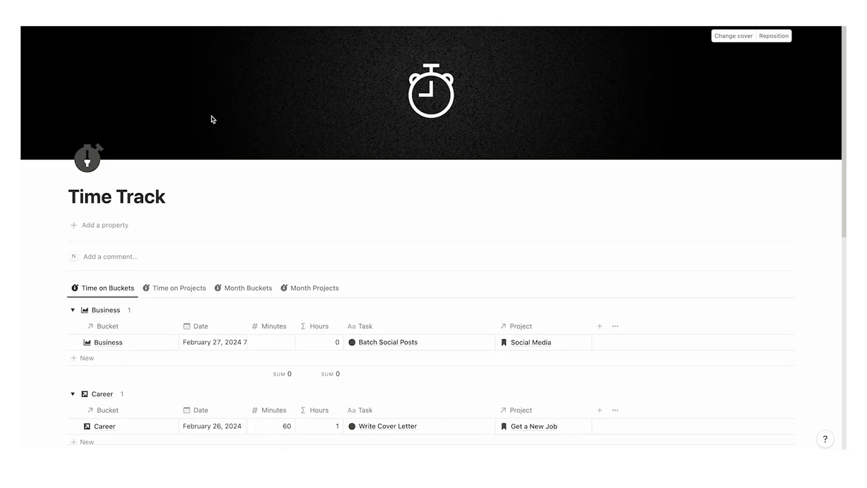
{"action": "scroll", "coordinate": [209, 116], "scroll_direction": "down", "scroll_amount": 5}
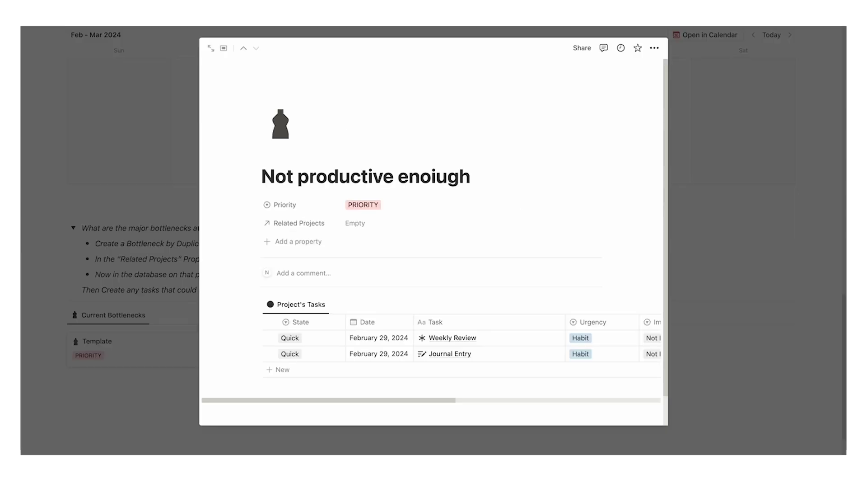
{"action": "key", "text": "BackSpace"}
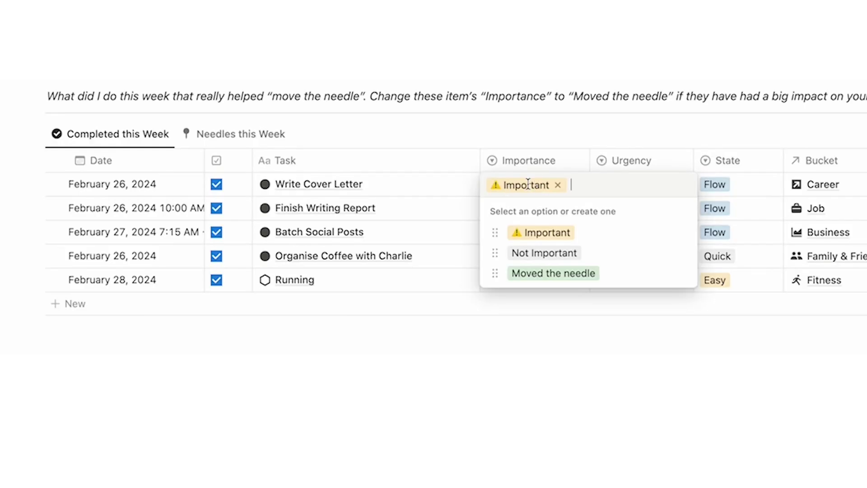
{"action": "left_click", "coordinate": [607, 283]}
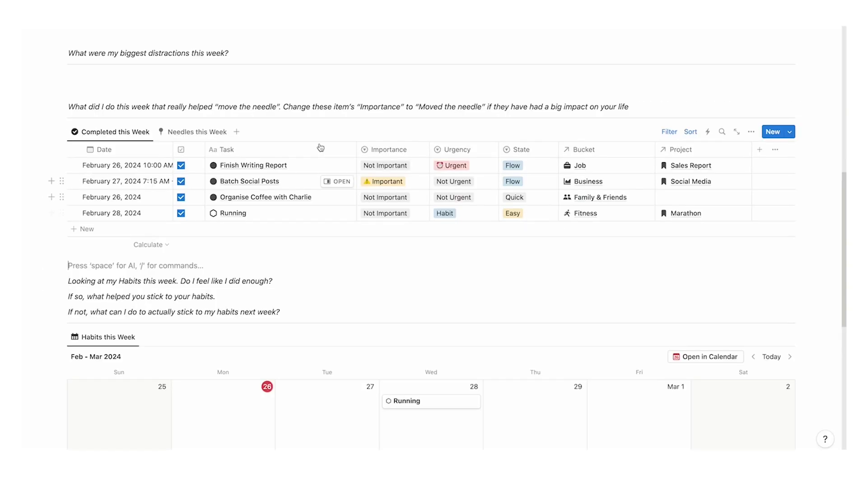